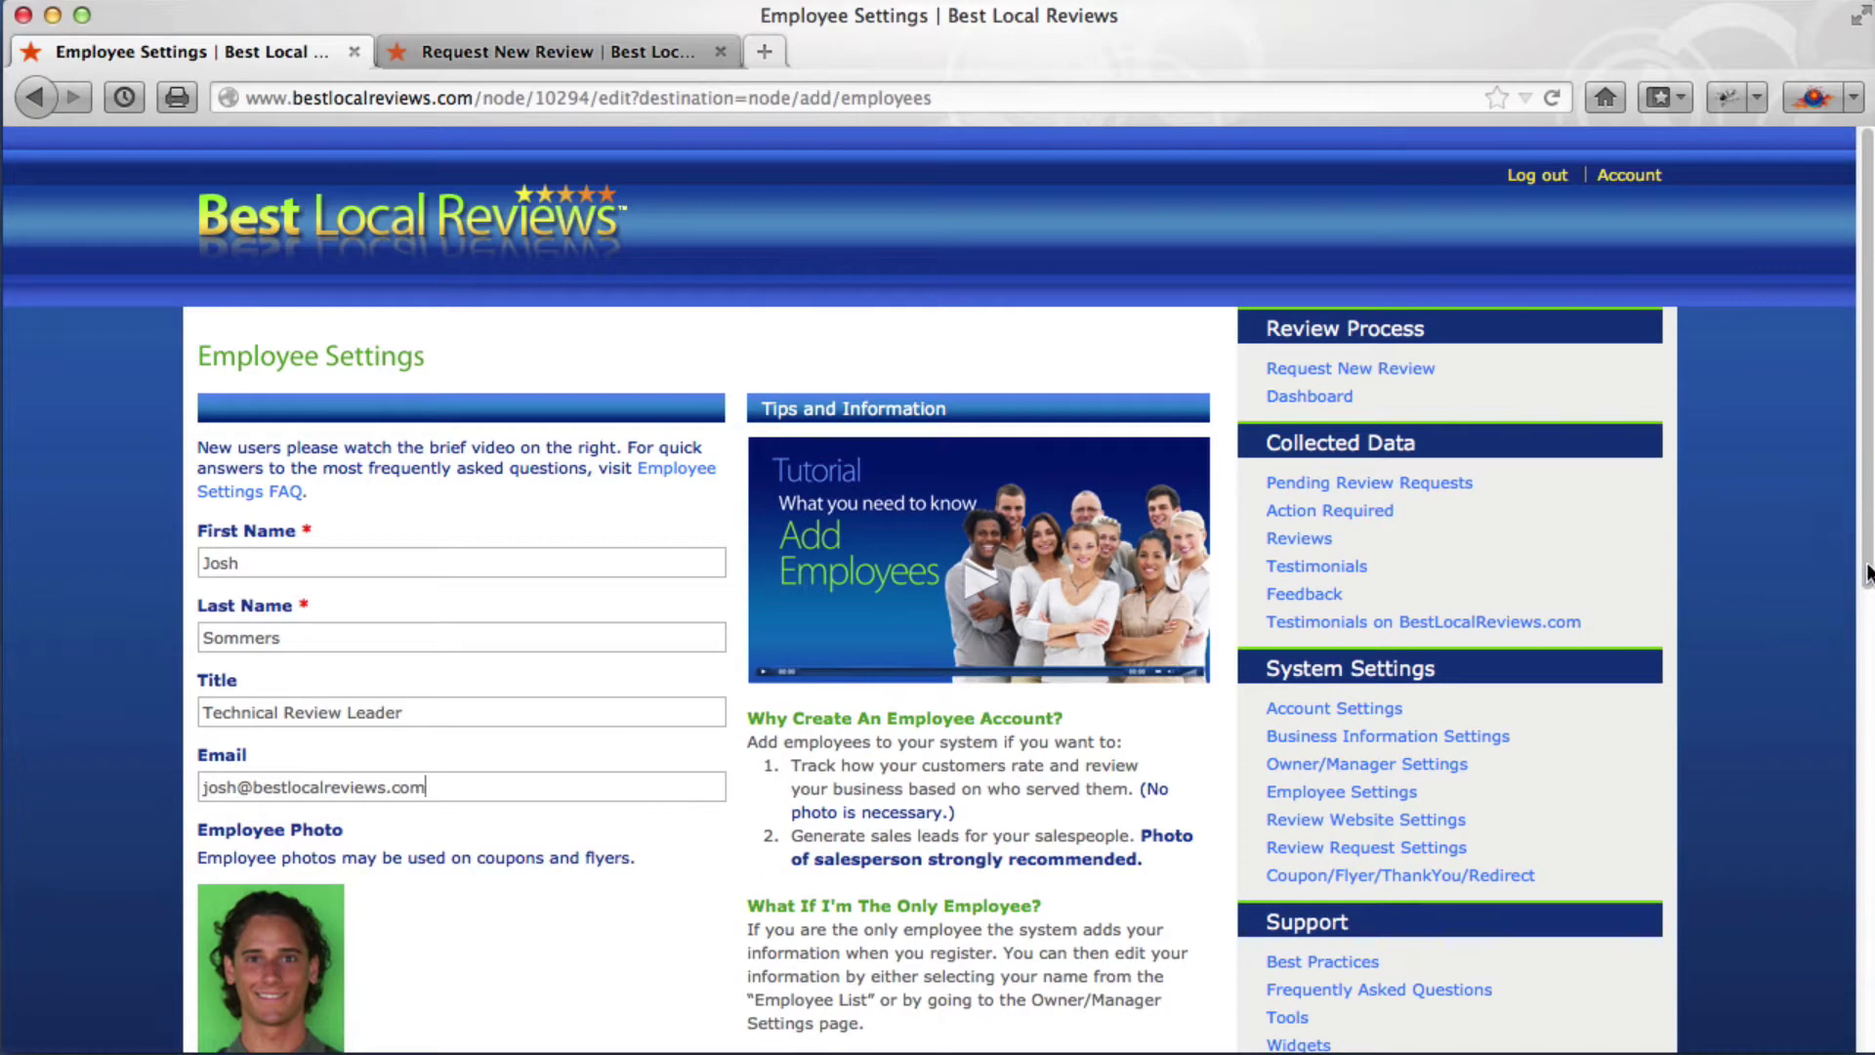
Tighten the crop frame on the new employee's photo, then select the Title text.
left_click_drag(1865, 571, 1844, 752)
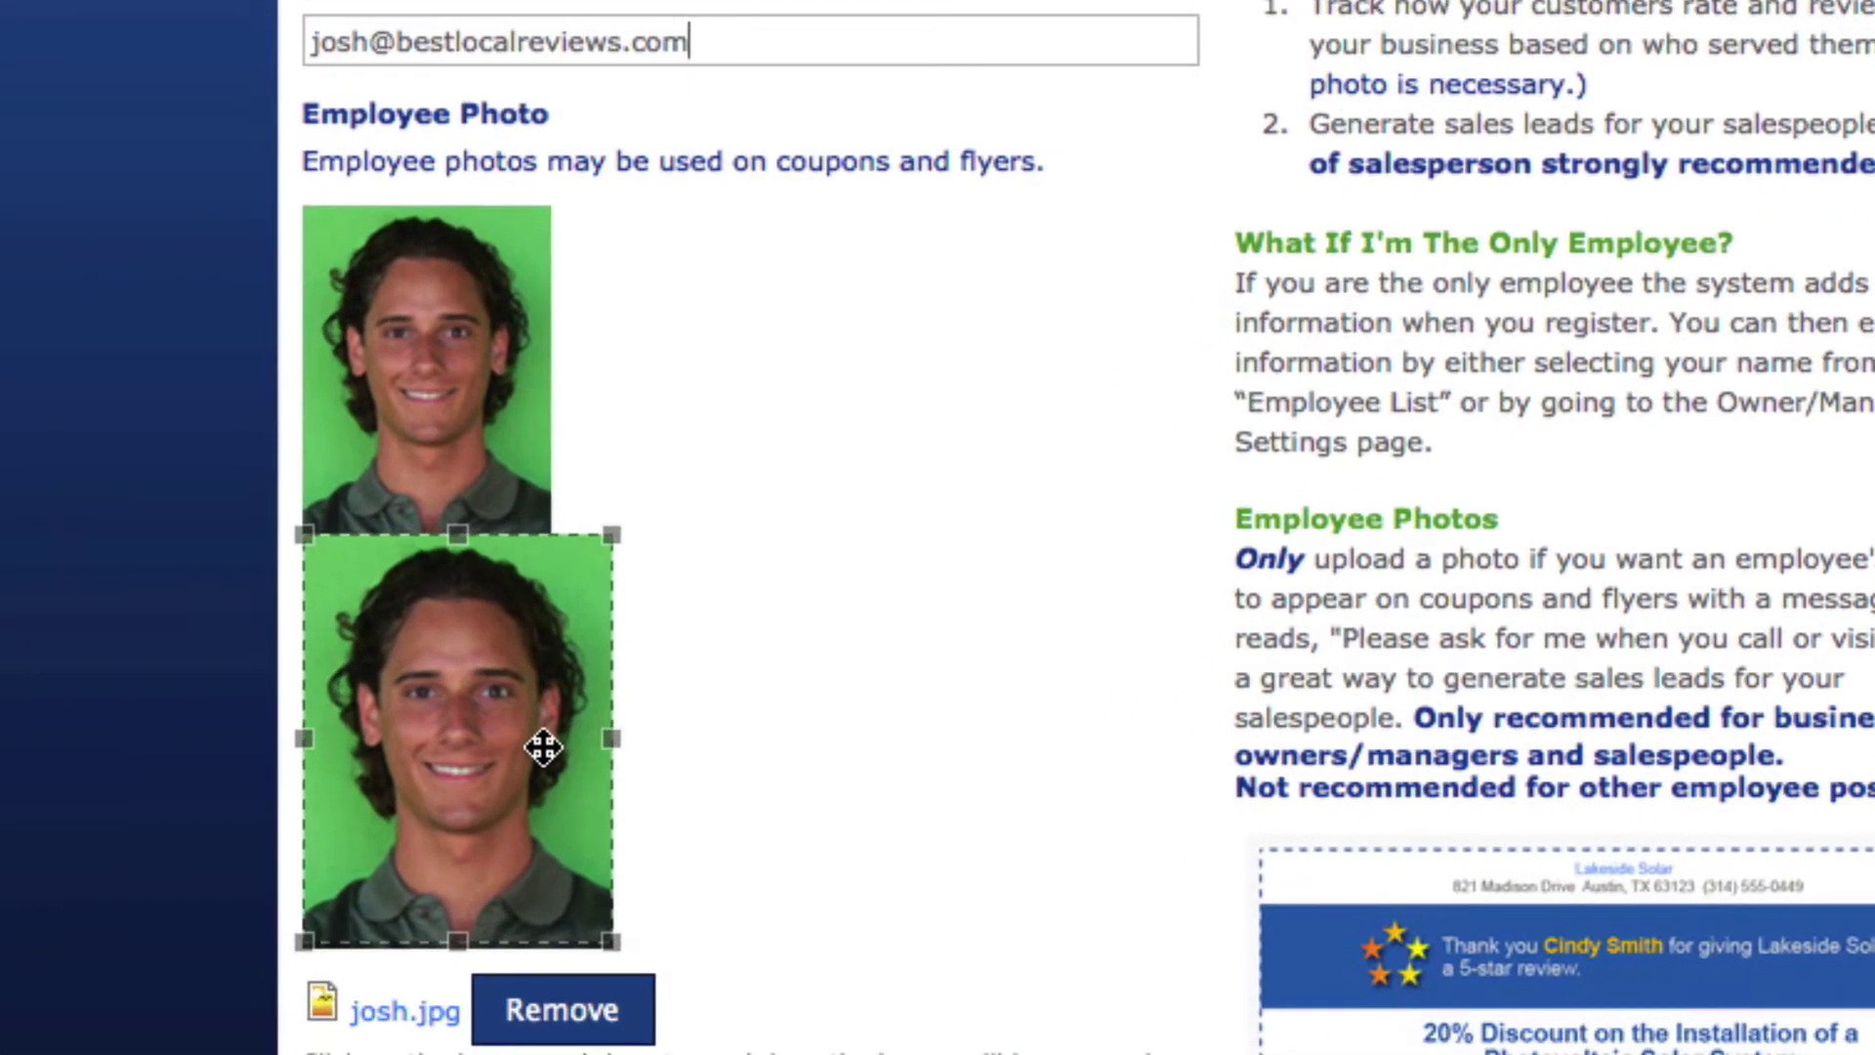
mouse_move(614, 534)
left_mouse_down()
mouse_move(472, 720)
mouse_move(613, 535)
left_mouse_up()
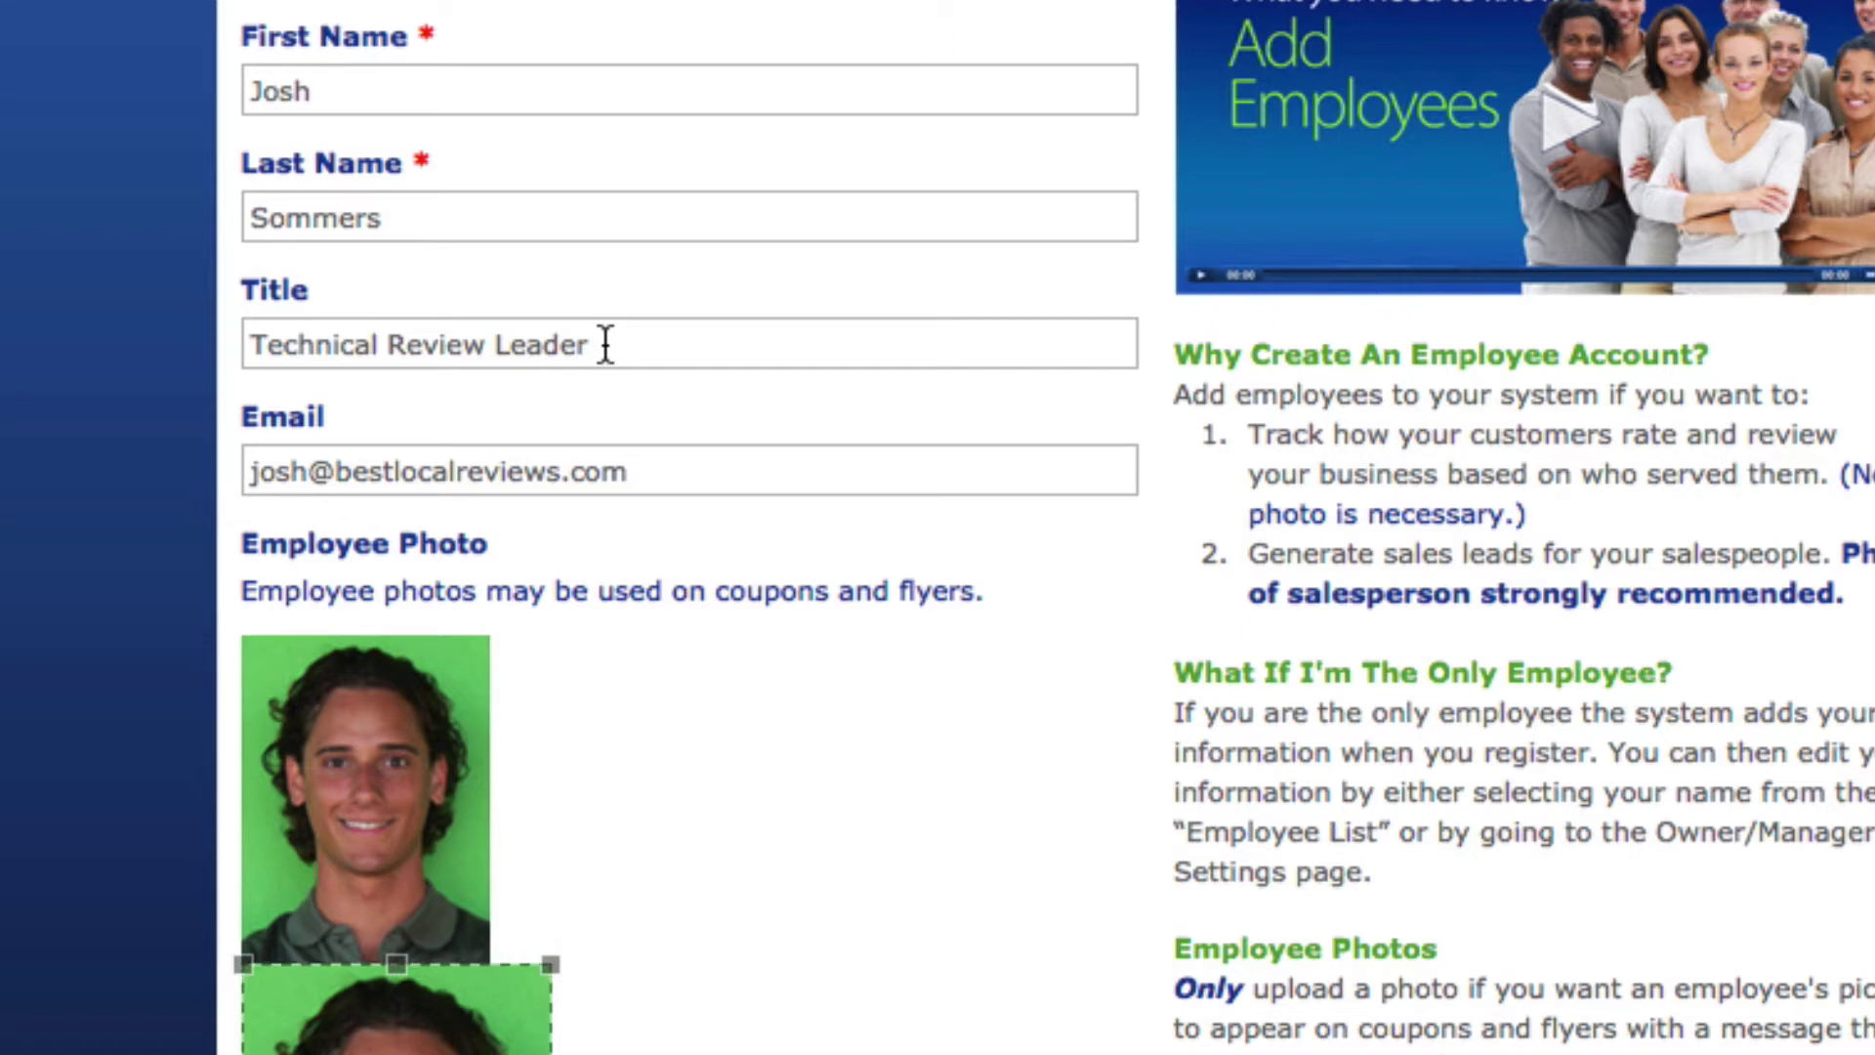
left_click_drag(636, 343, 251, 343)
left_click(605, 342)
mouse_move(658, 476)
left_mouse_down()
mouse_move(322, 469)
mouse_move(636, 469)
left_mouse_up()
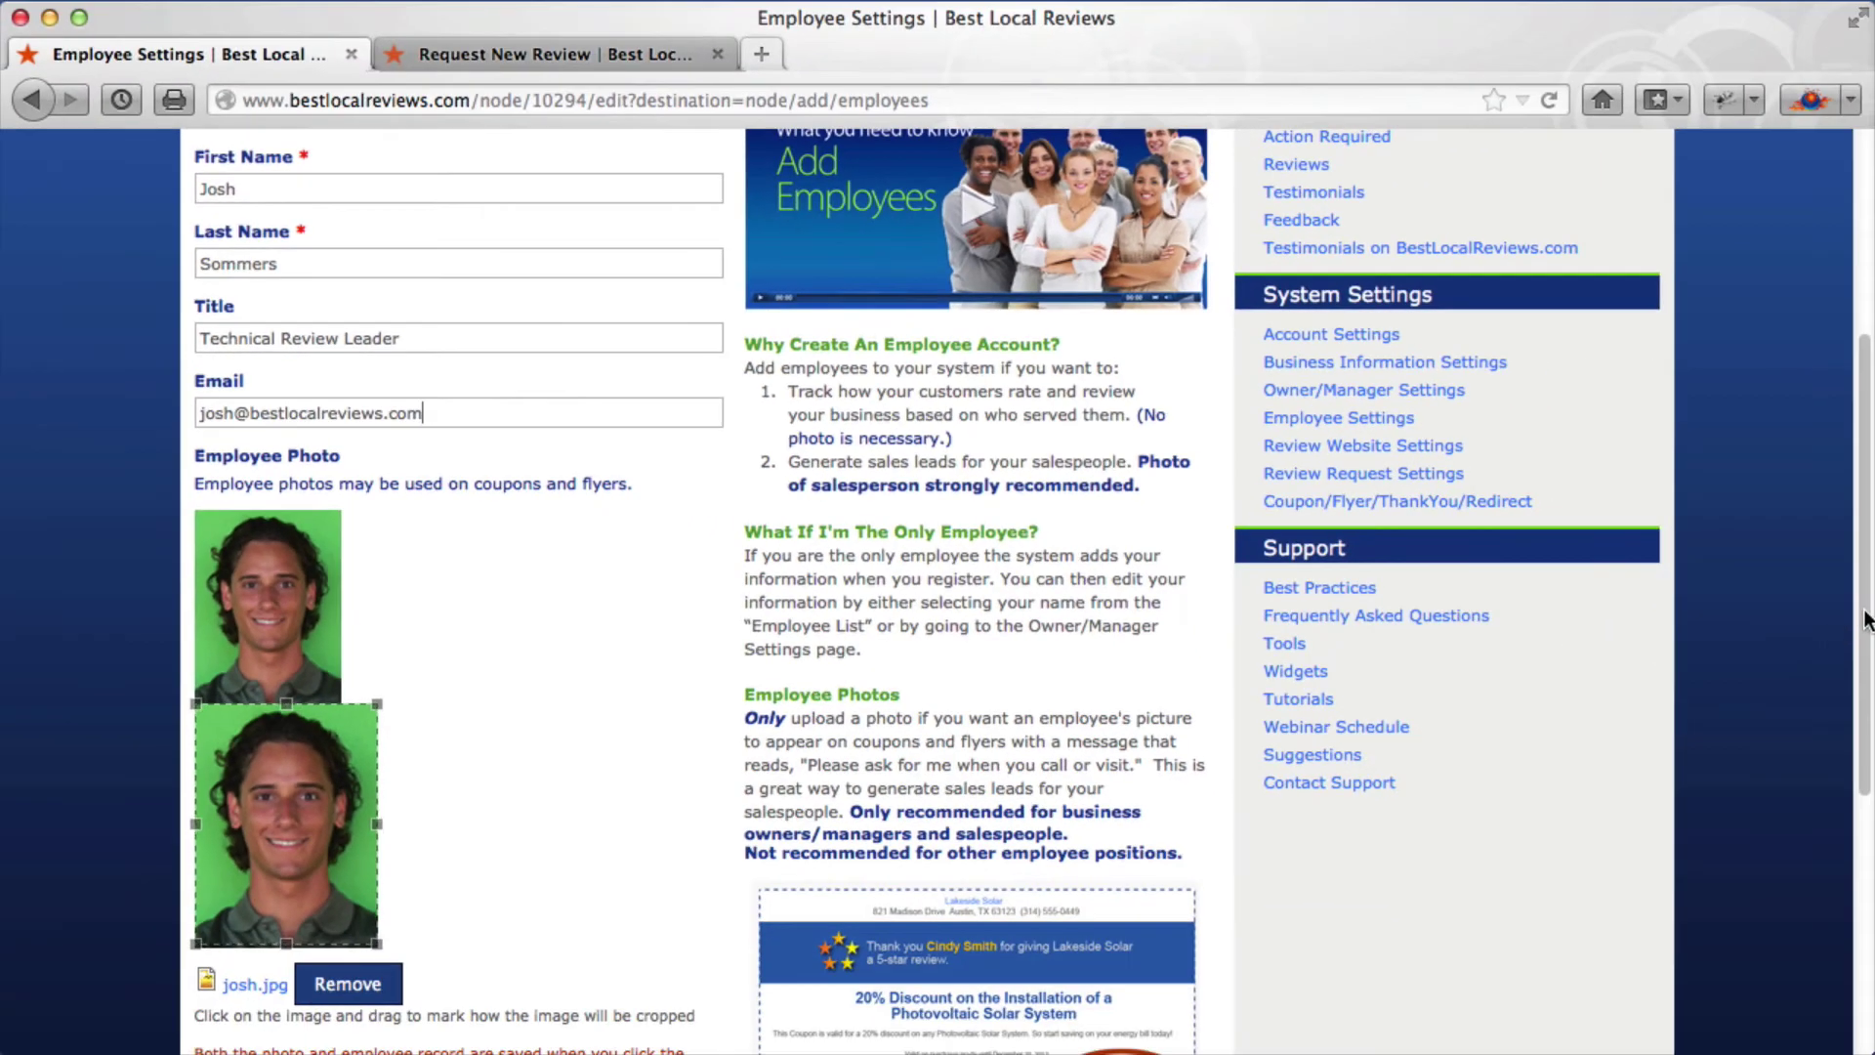
scroll(1867, 664, "down", 5)
scroll(1867, 664, "down", 3)
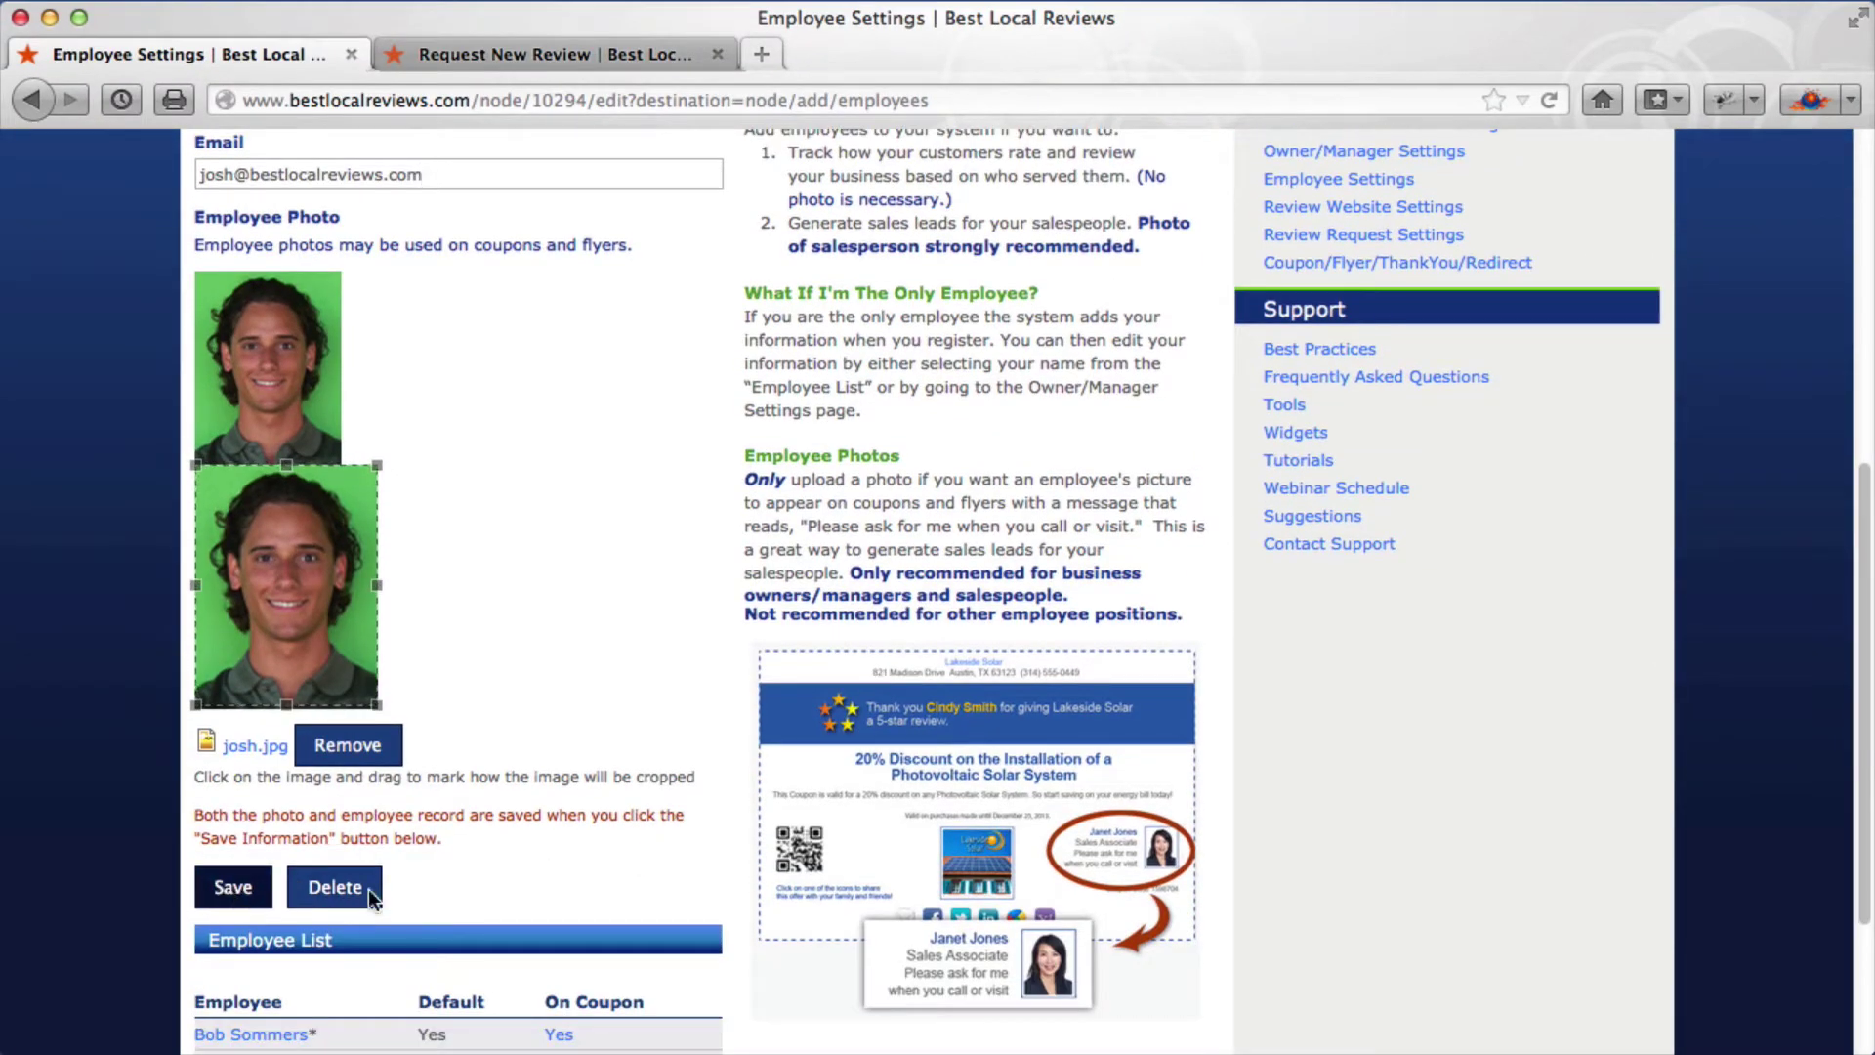
scroll(1867, 684, "down", 2)
scroll(1865, 718, "down", 3)
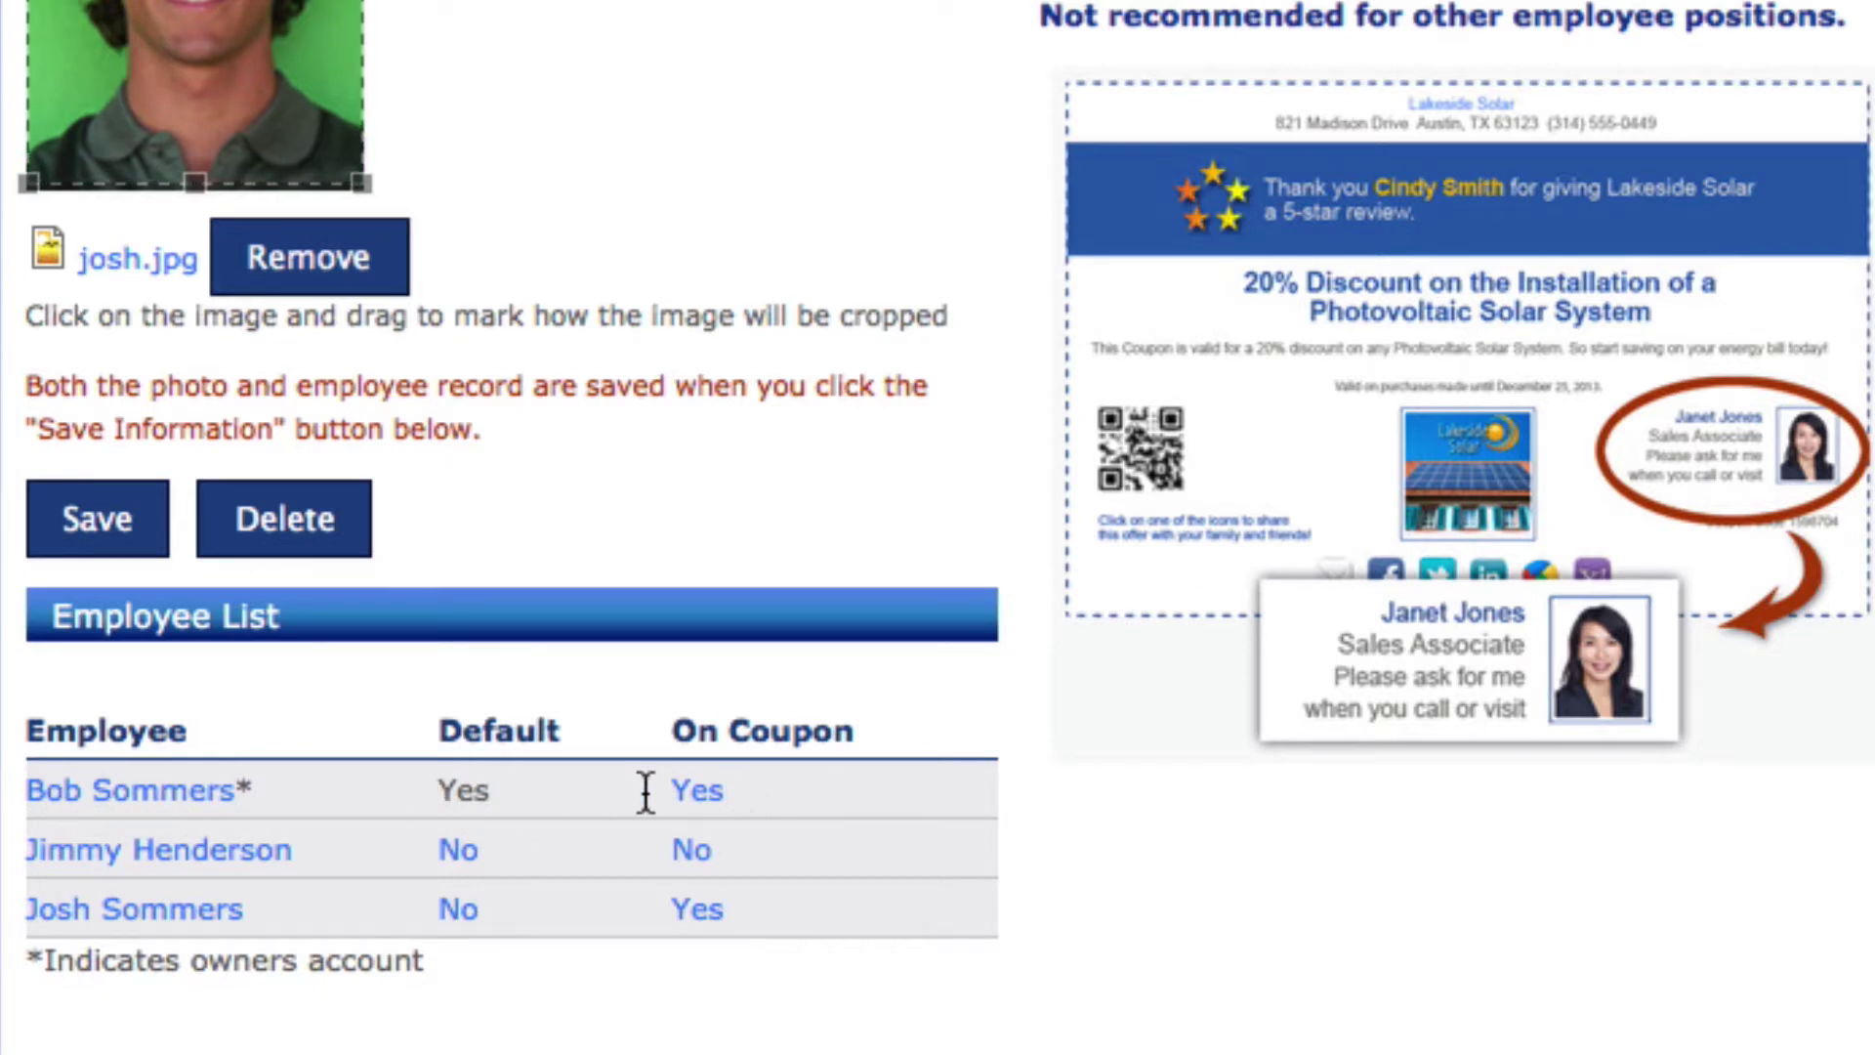
left_click(115, 803)
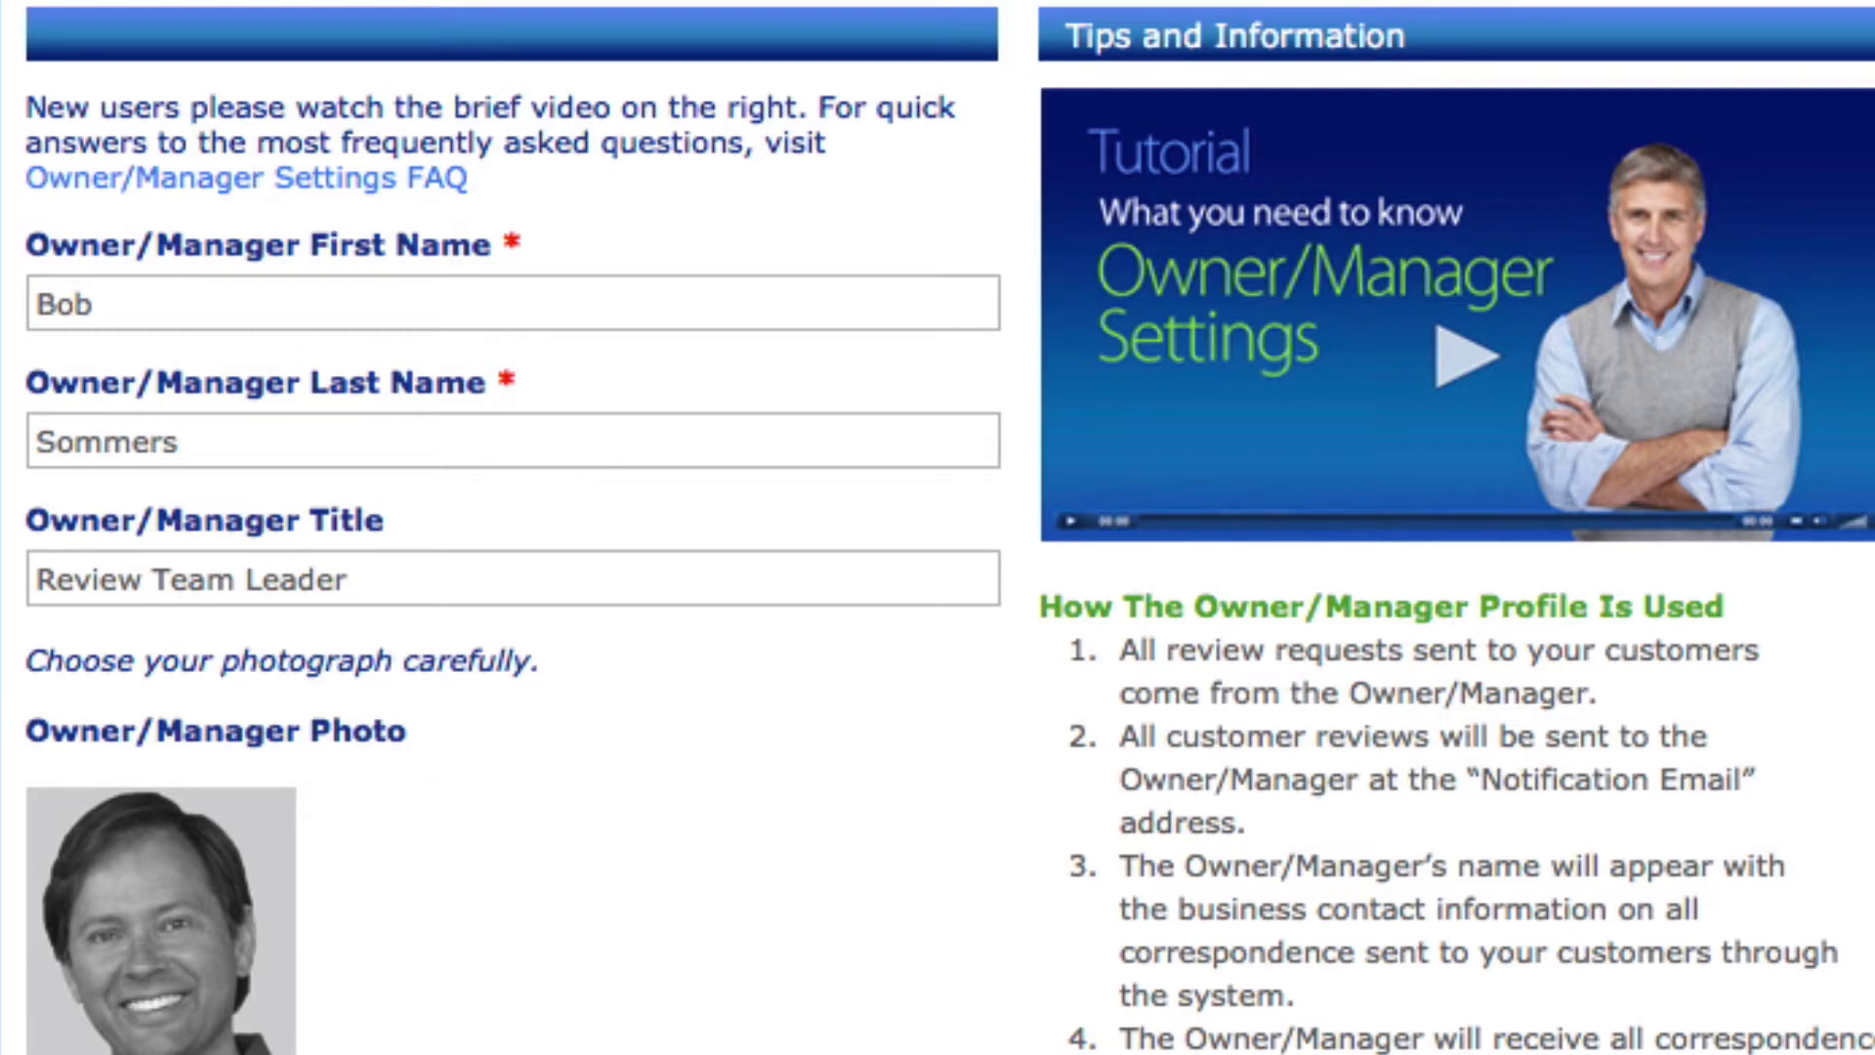
scroll(937, 527, "down", 15)
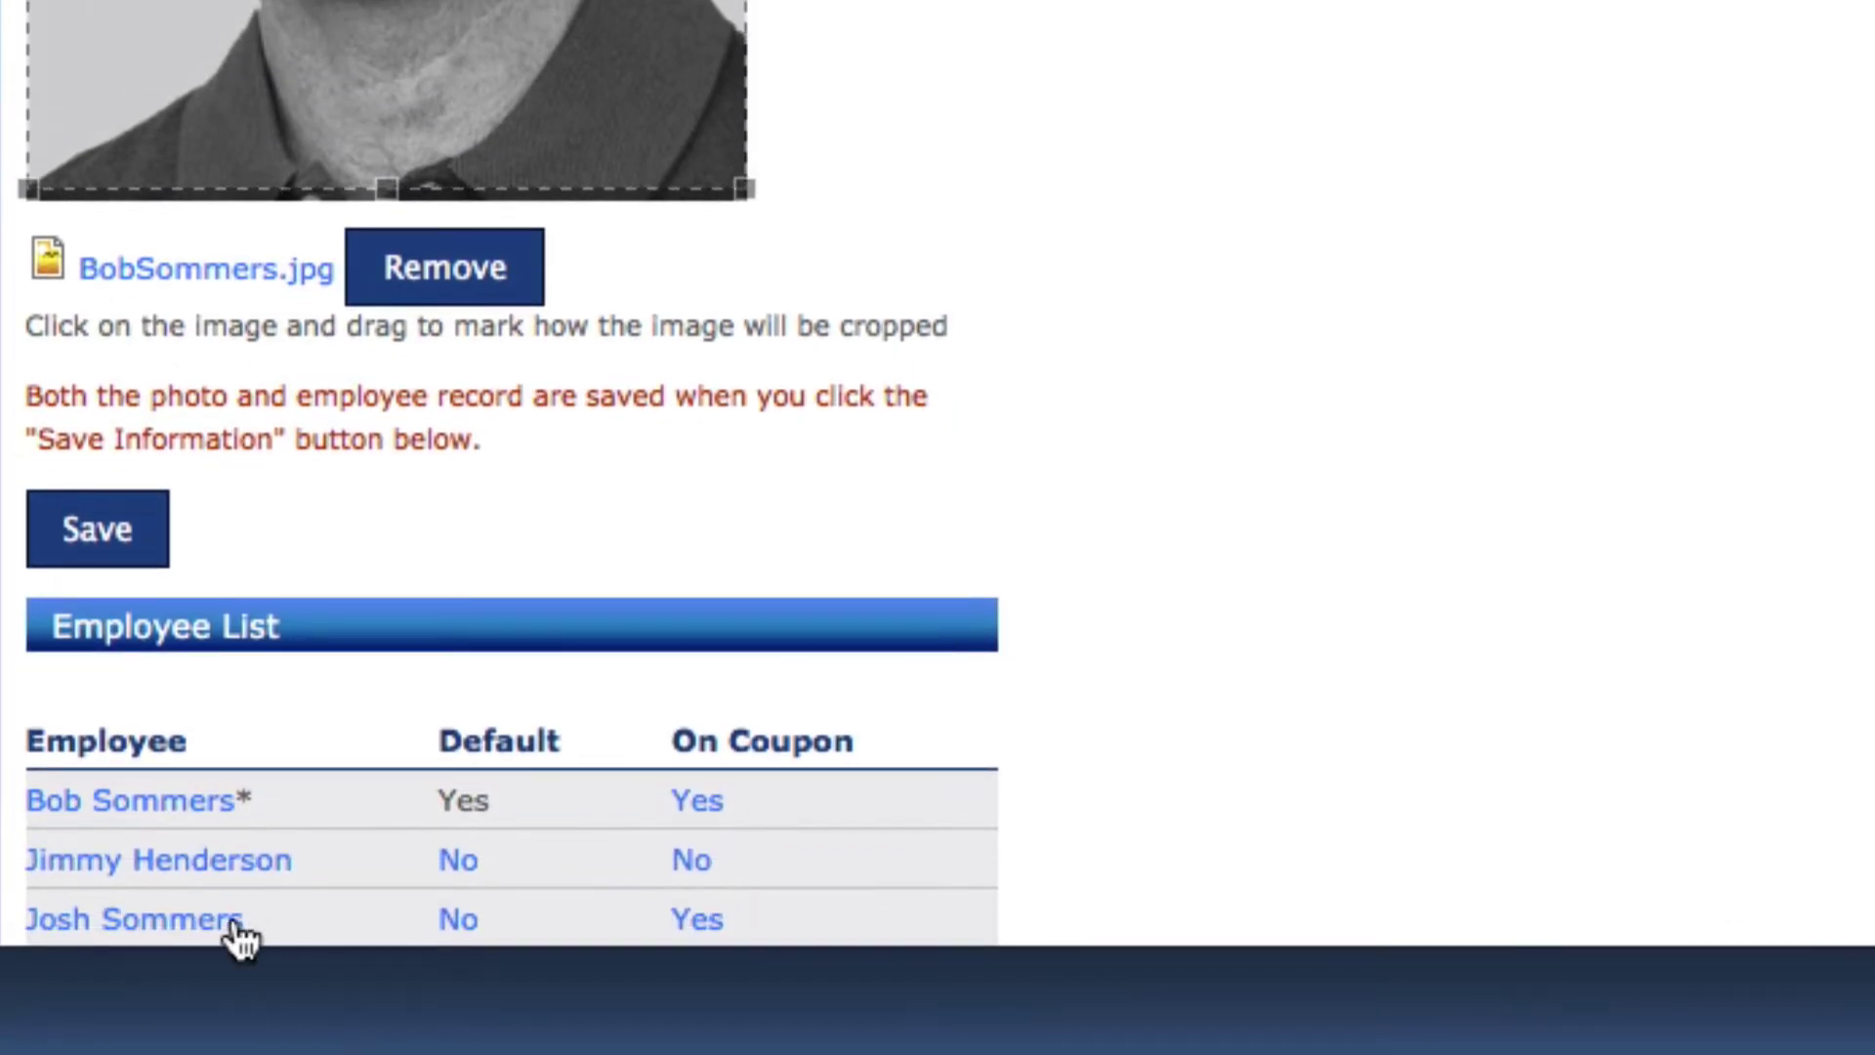
left_click(127, 919)
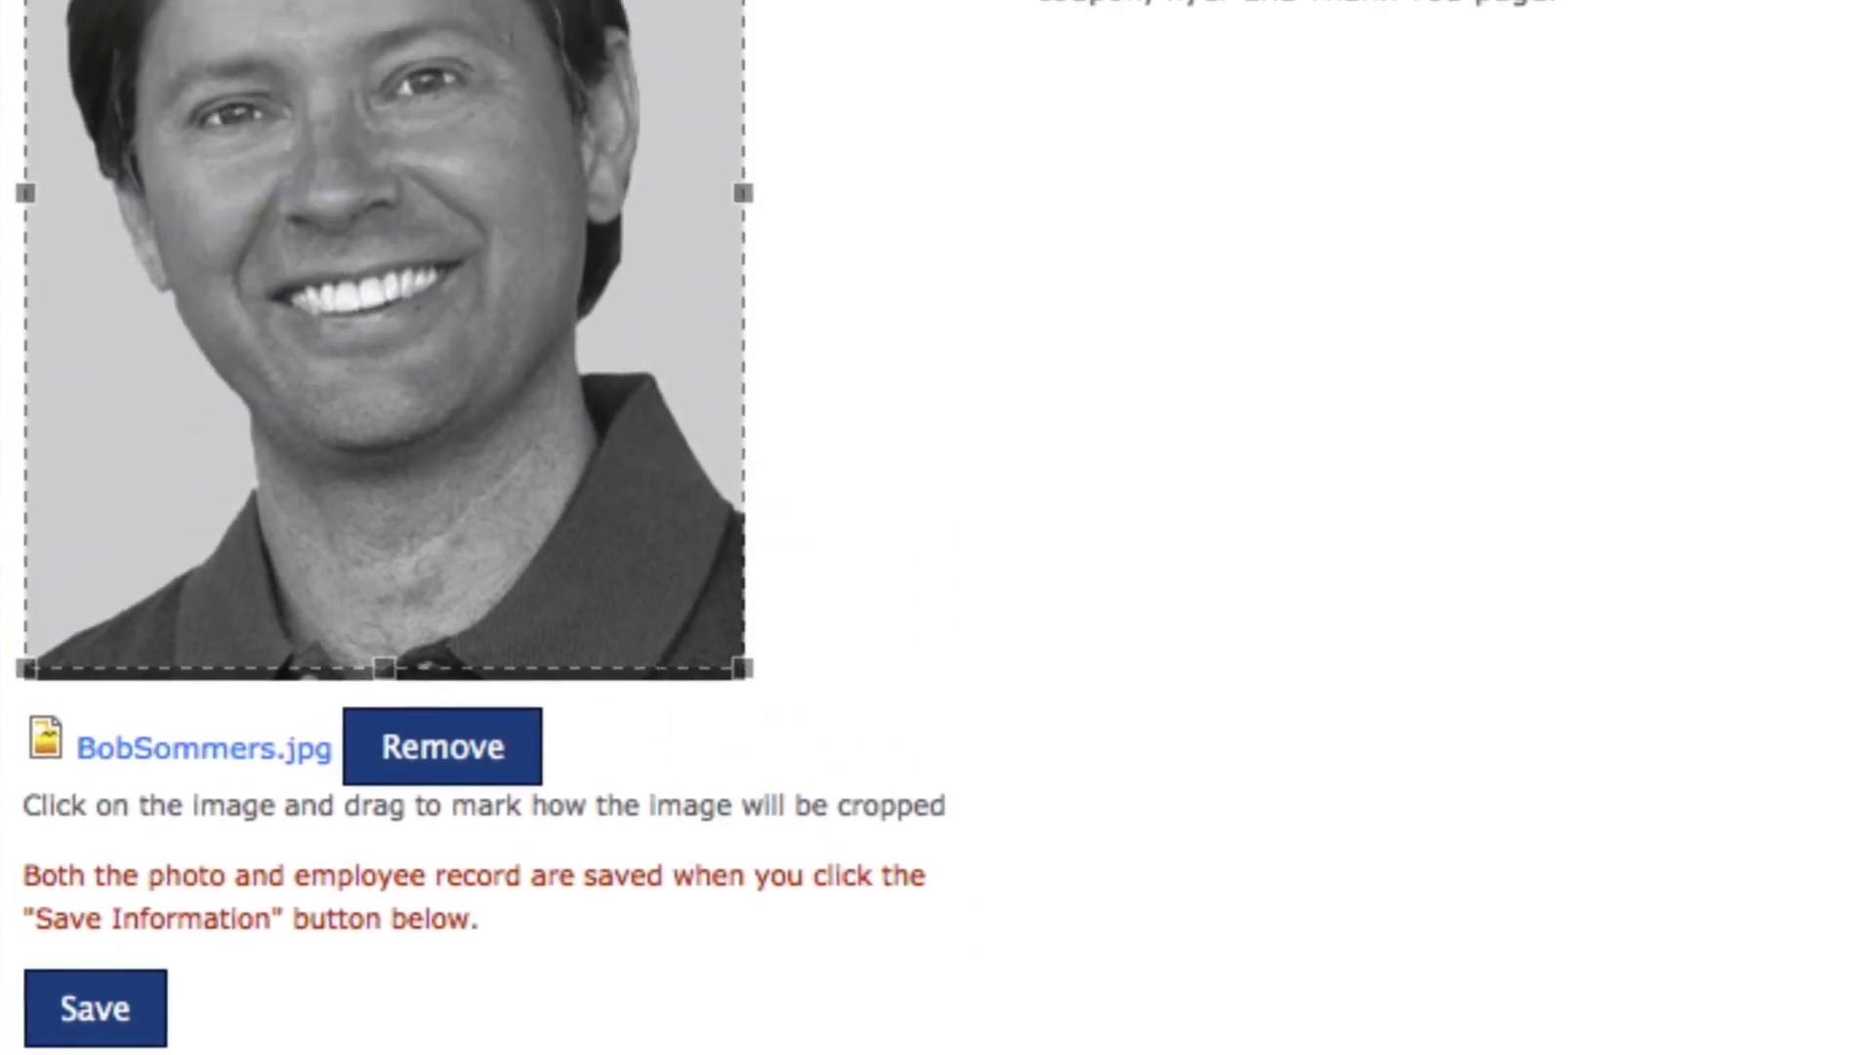
scroll(938, 527, "down", 8)
scroll(1268, 385, "down", 1)
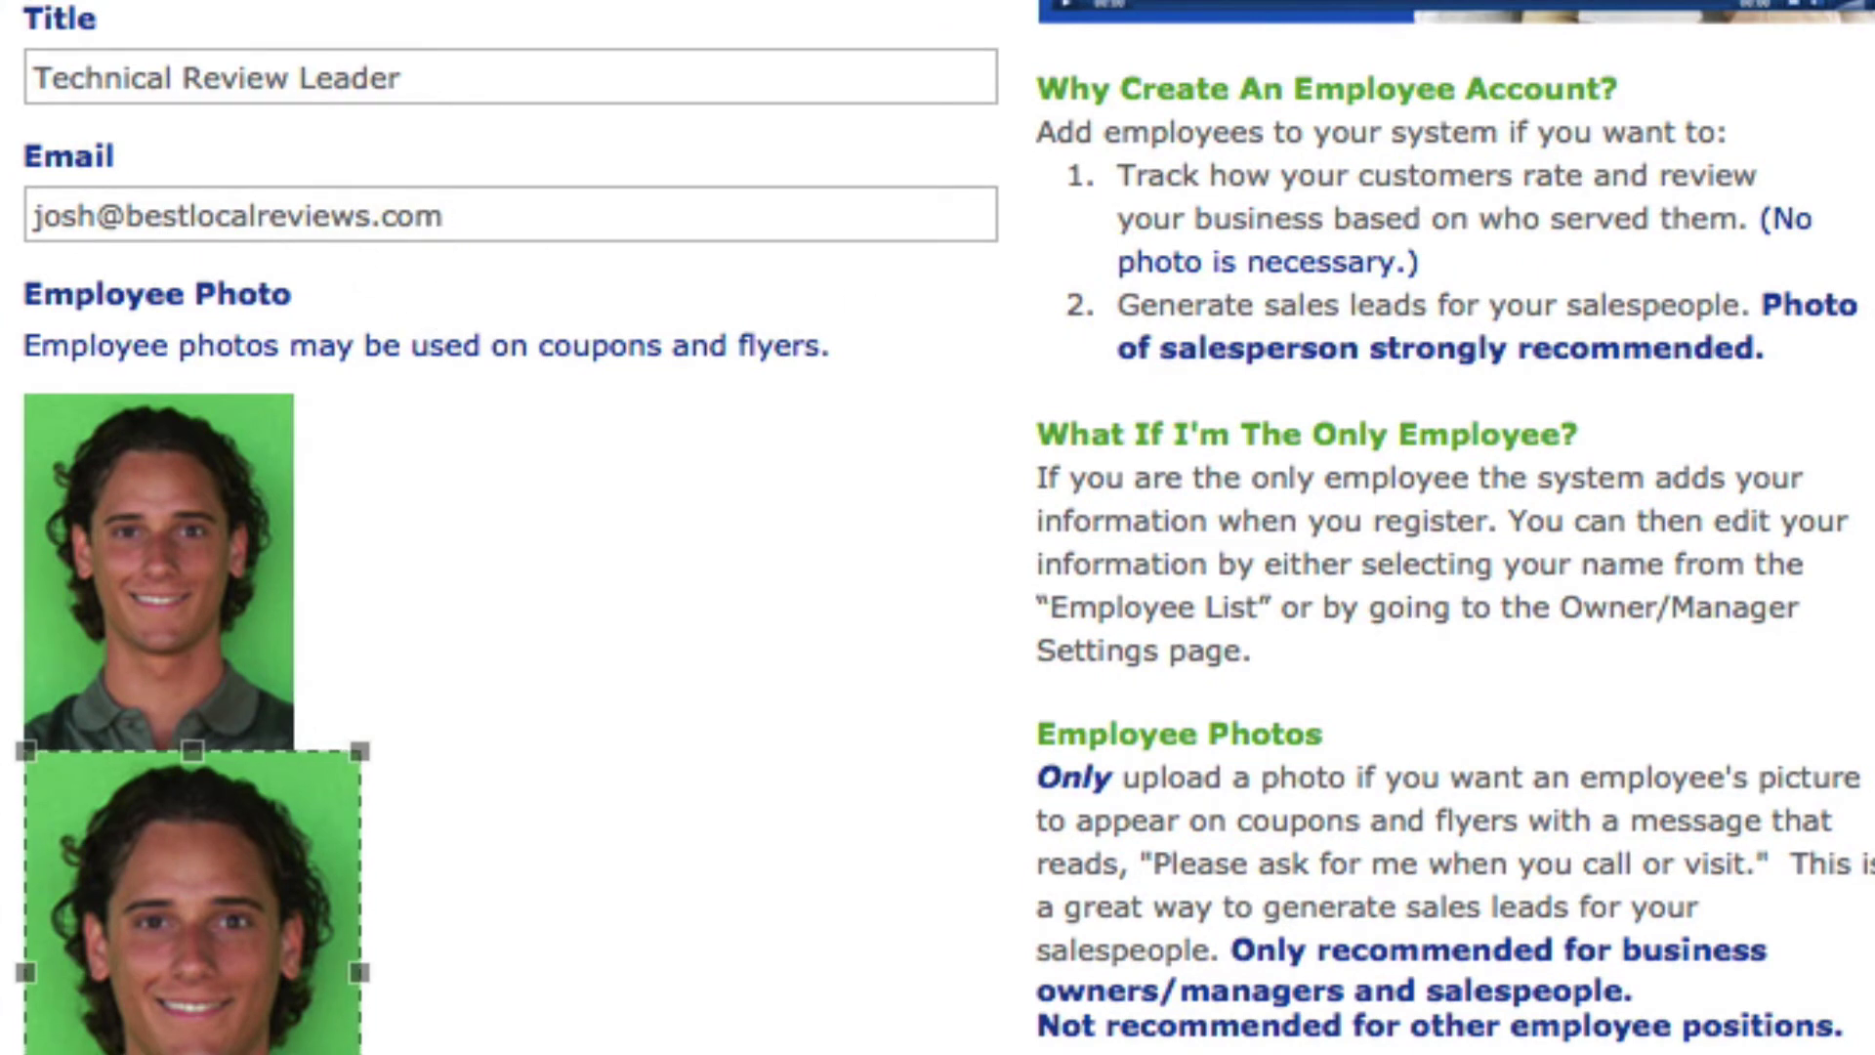
scroll(938, 528, "down", 7)
scroll(142, 824, "down", 4)
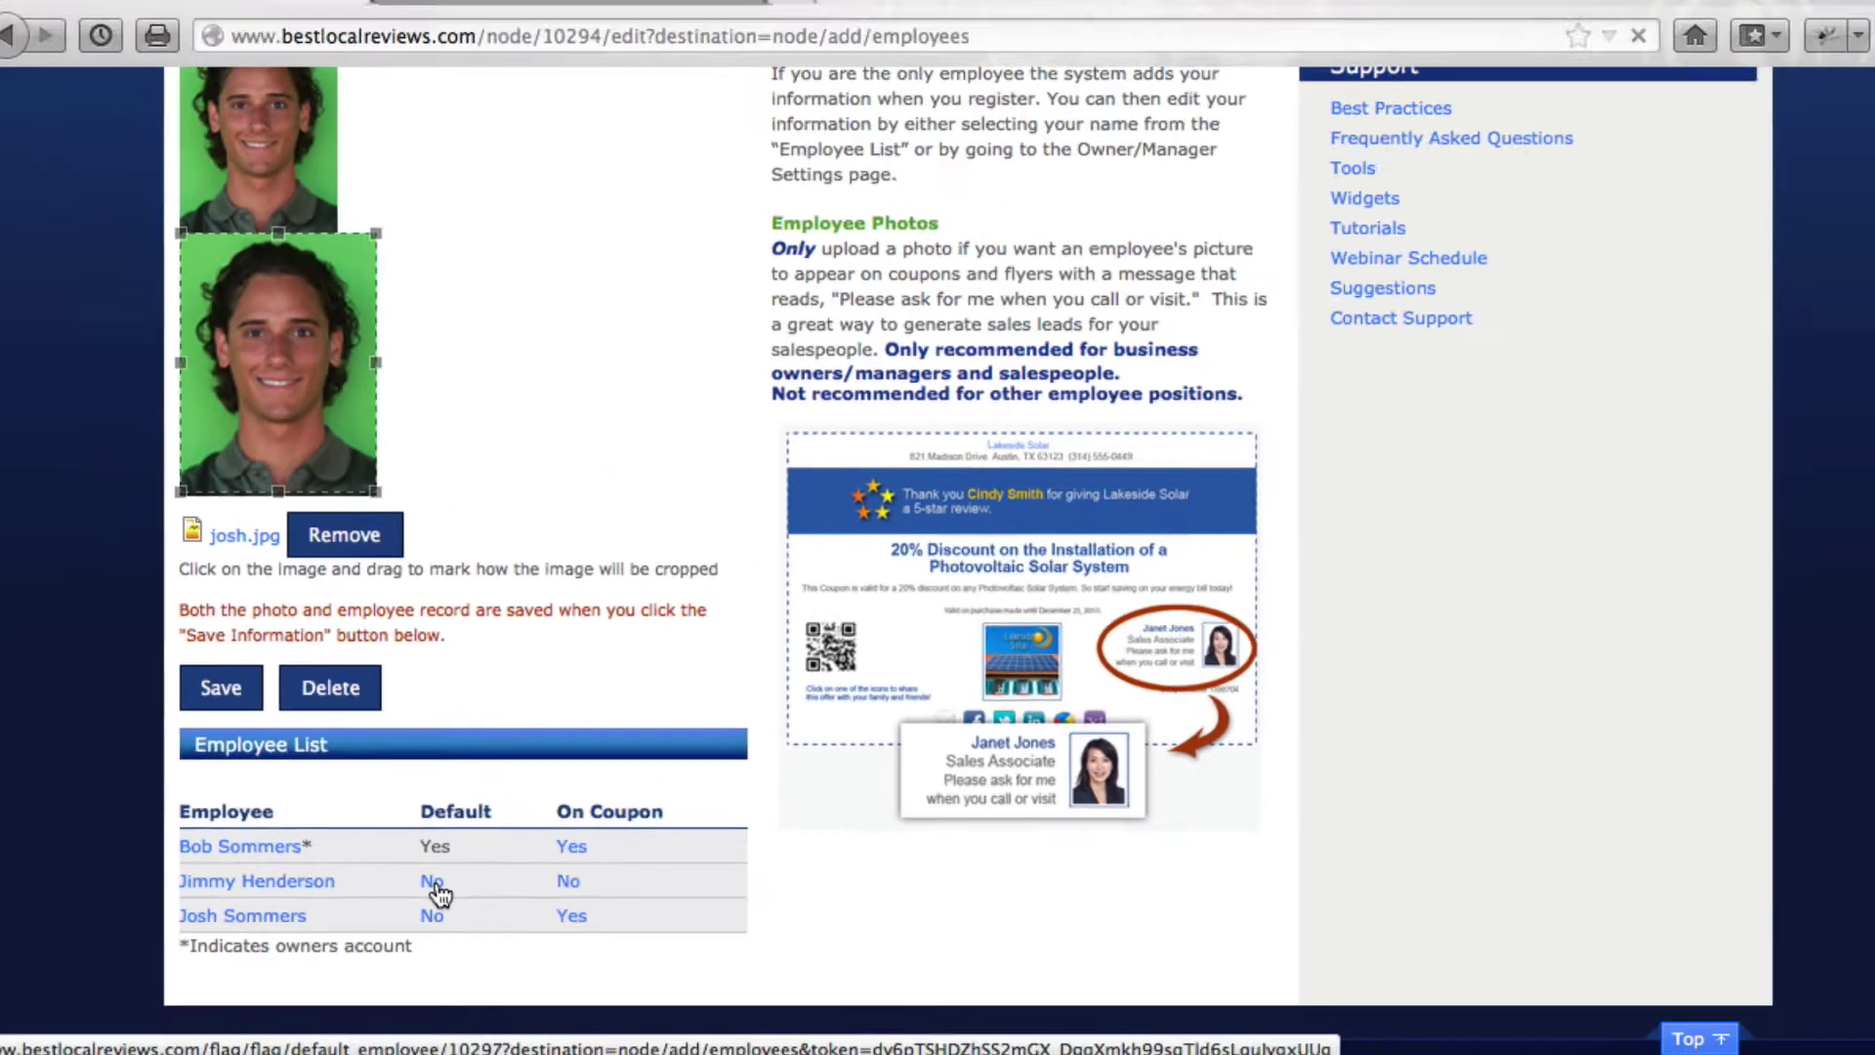
Make the second employee default, restore the owner as default, then go to Request New Review.
left_click(459, 852)
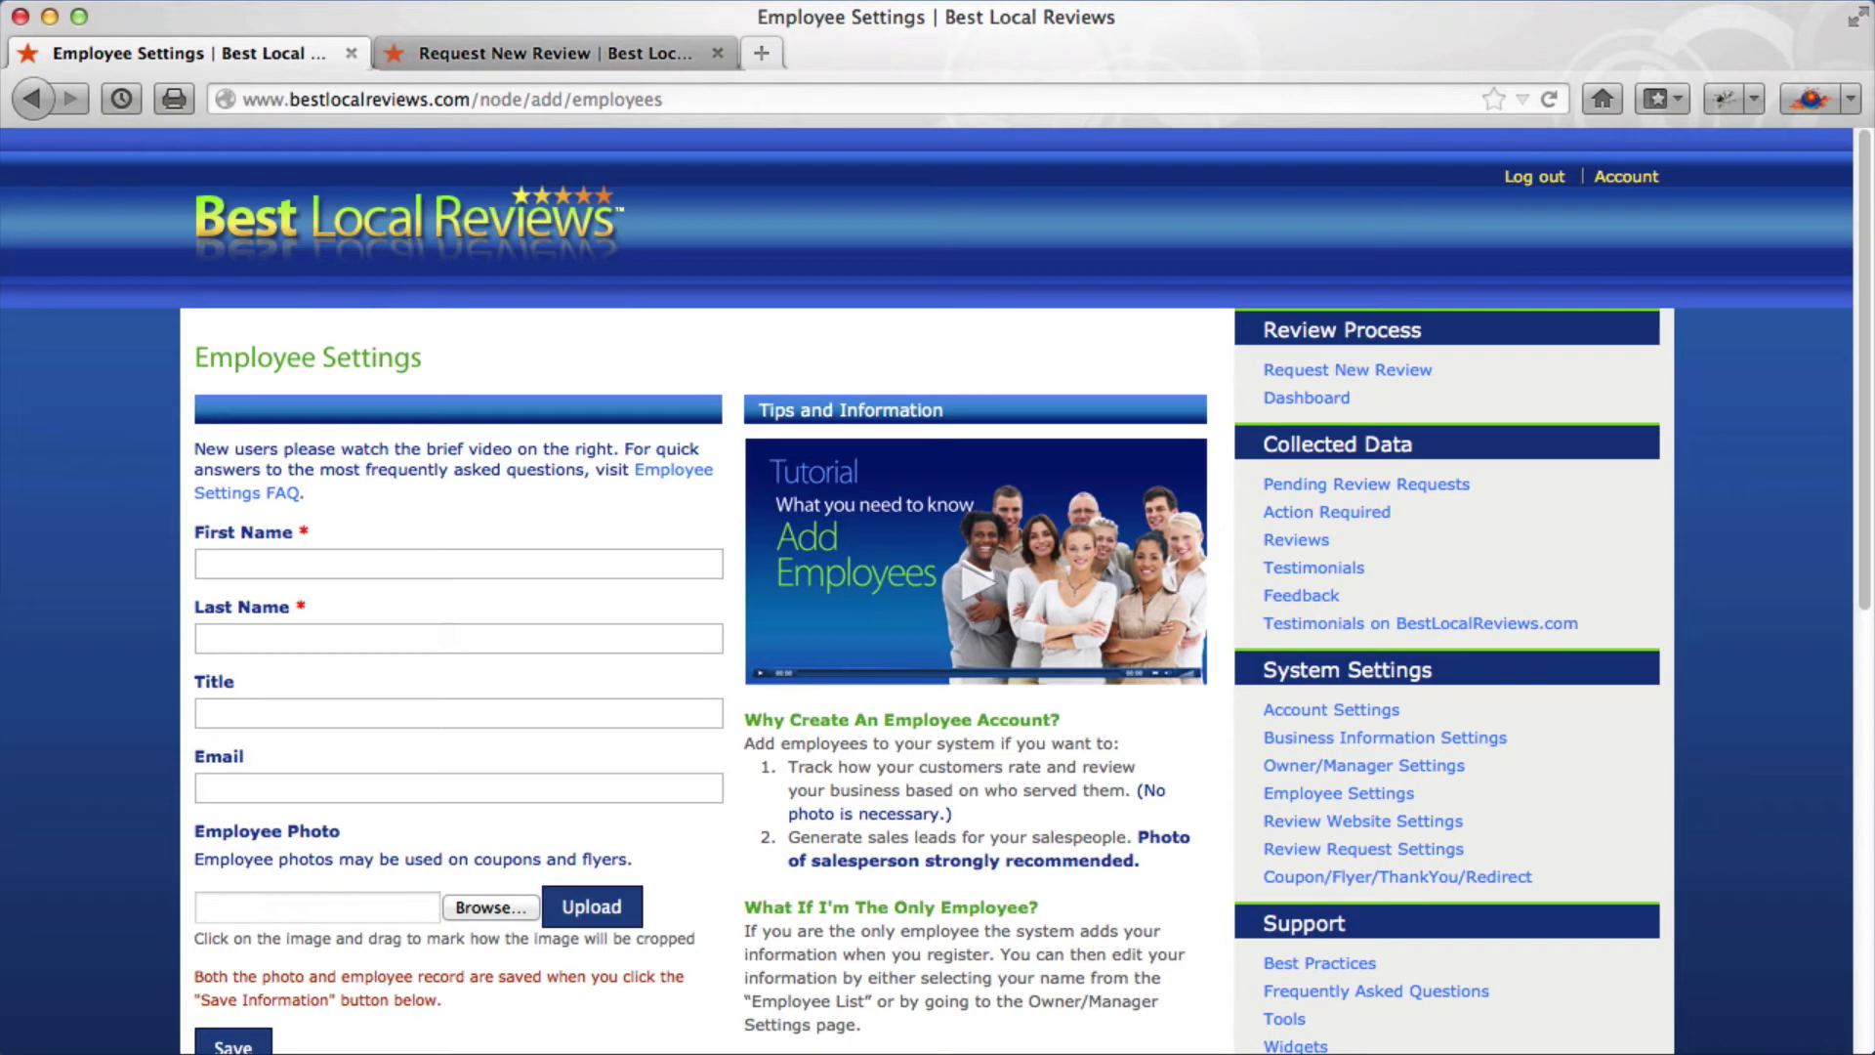
scroll(653, 477, "down", 10)
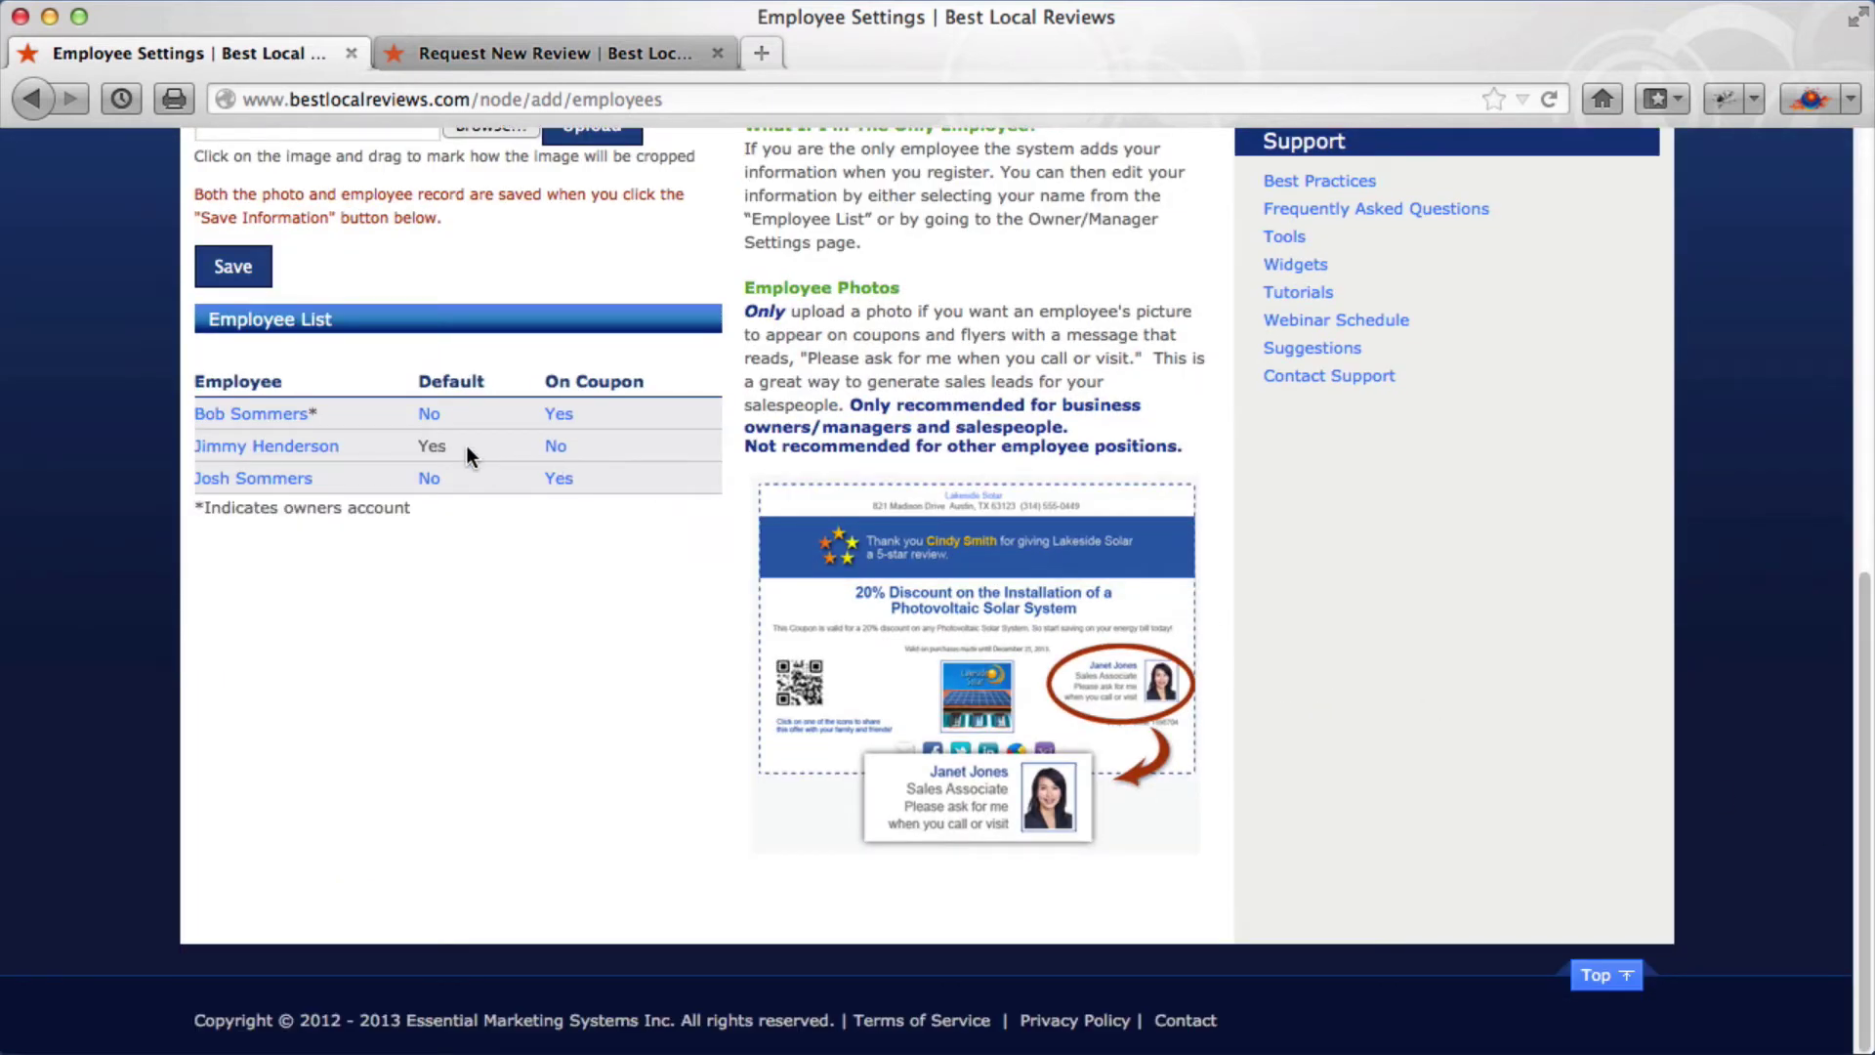
left_click(428, 415)
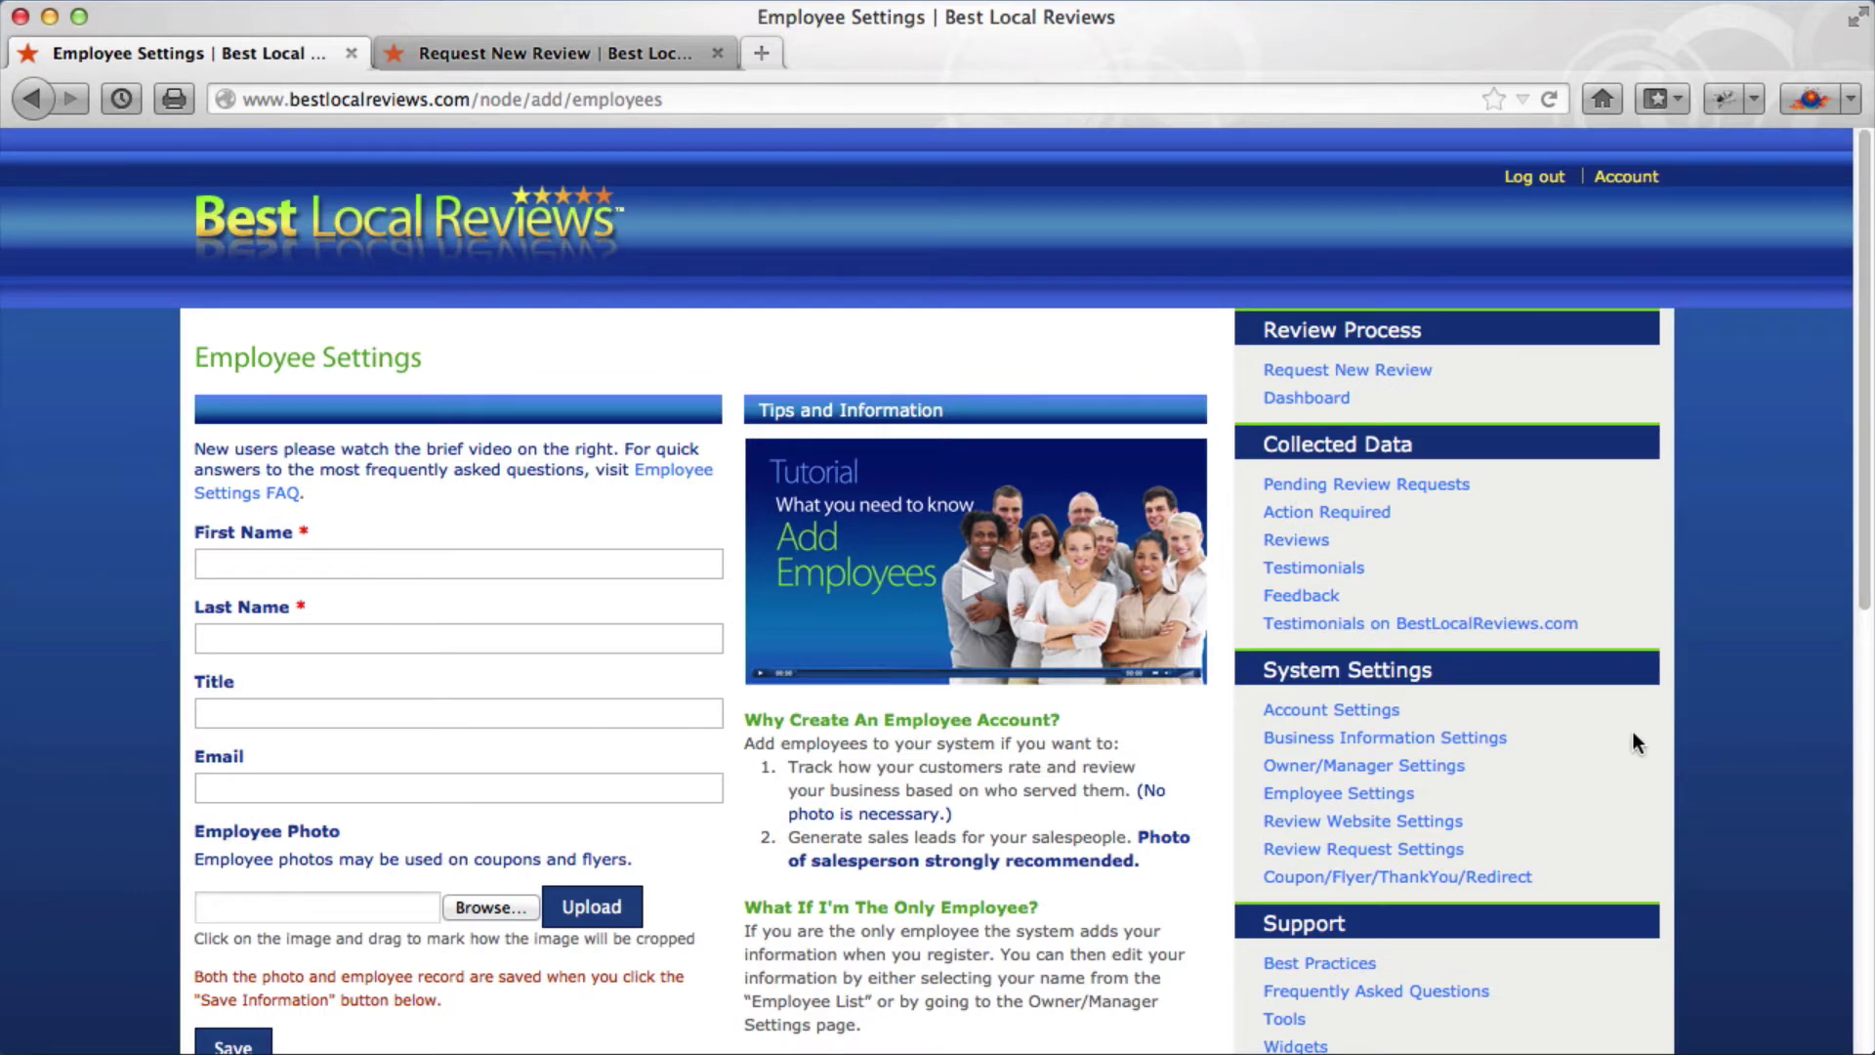
left_click_drag(1868, 577, 1868, 802)
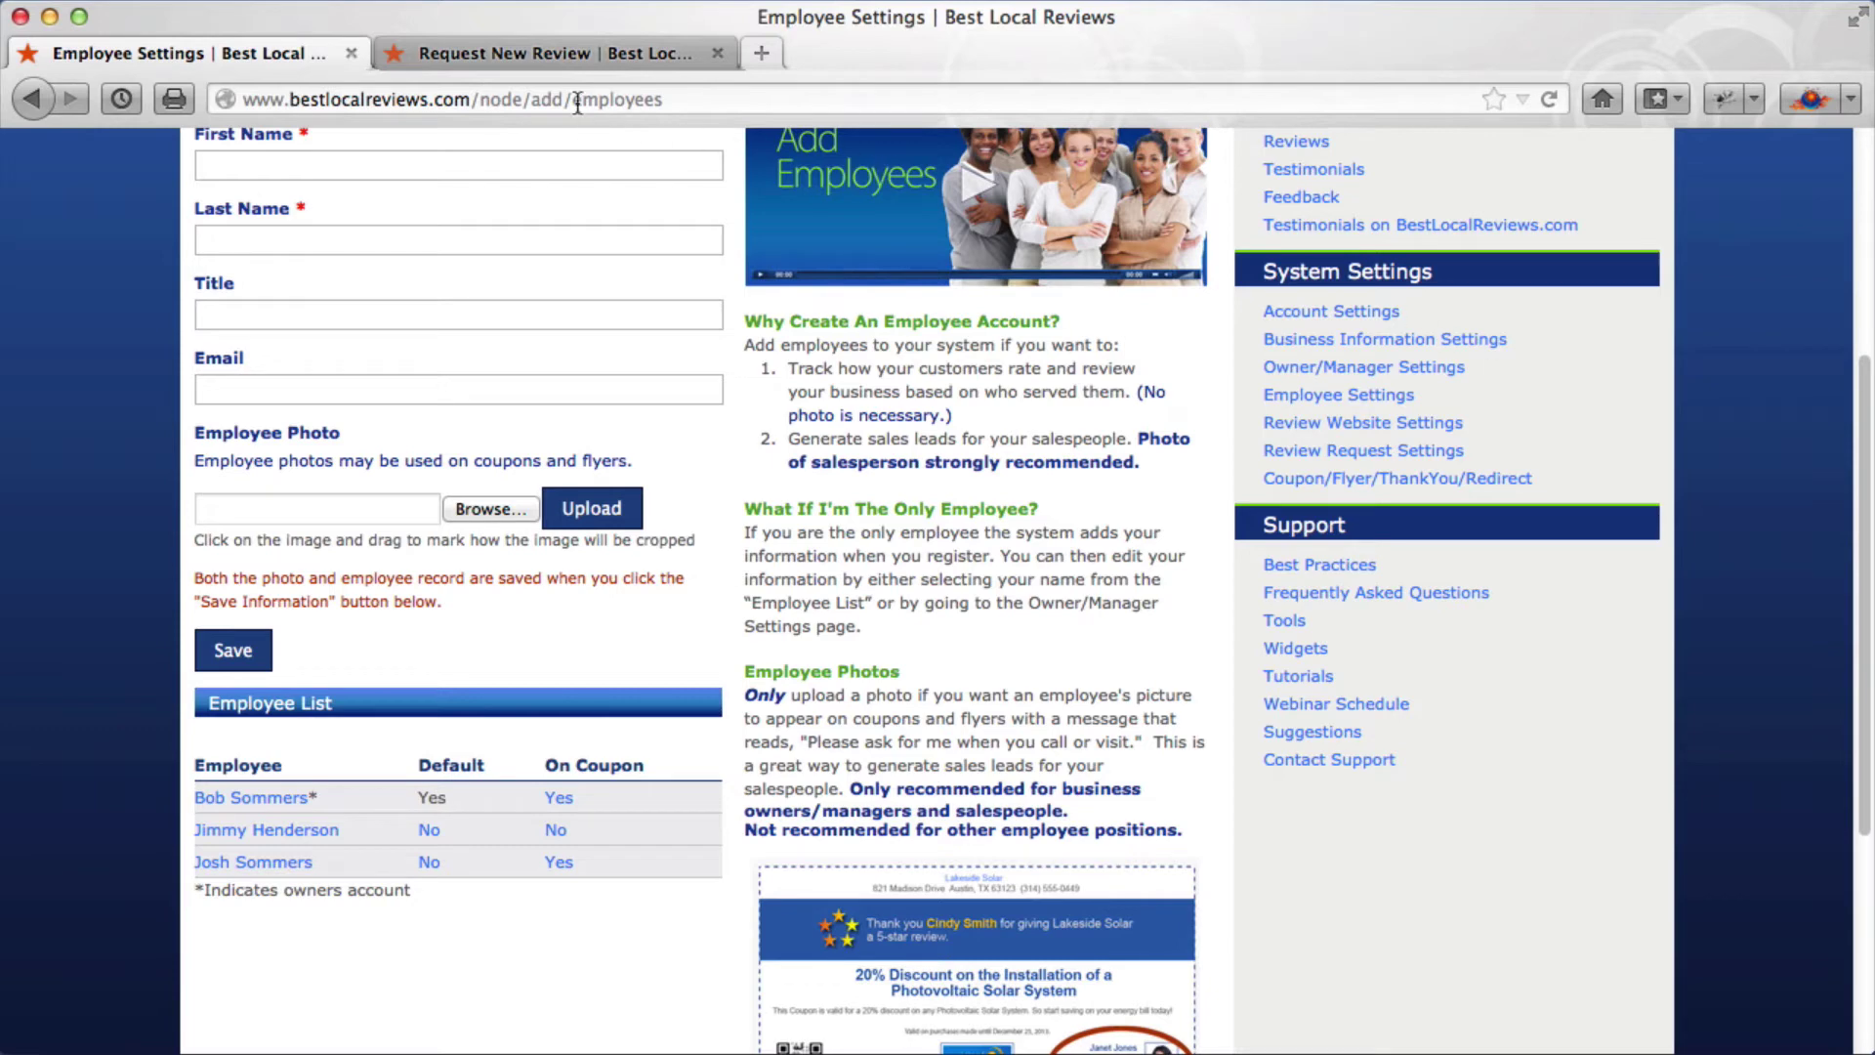
left_click(564, 50)
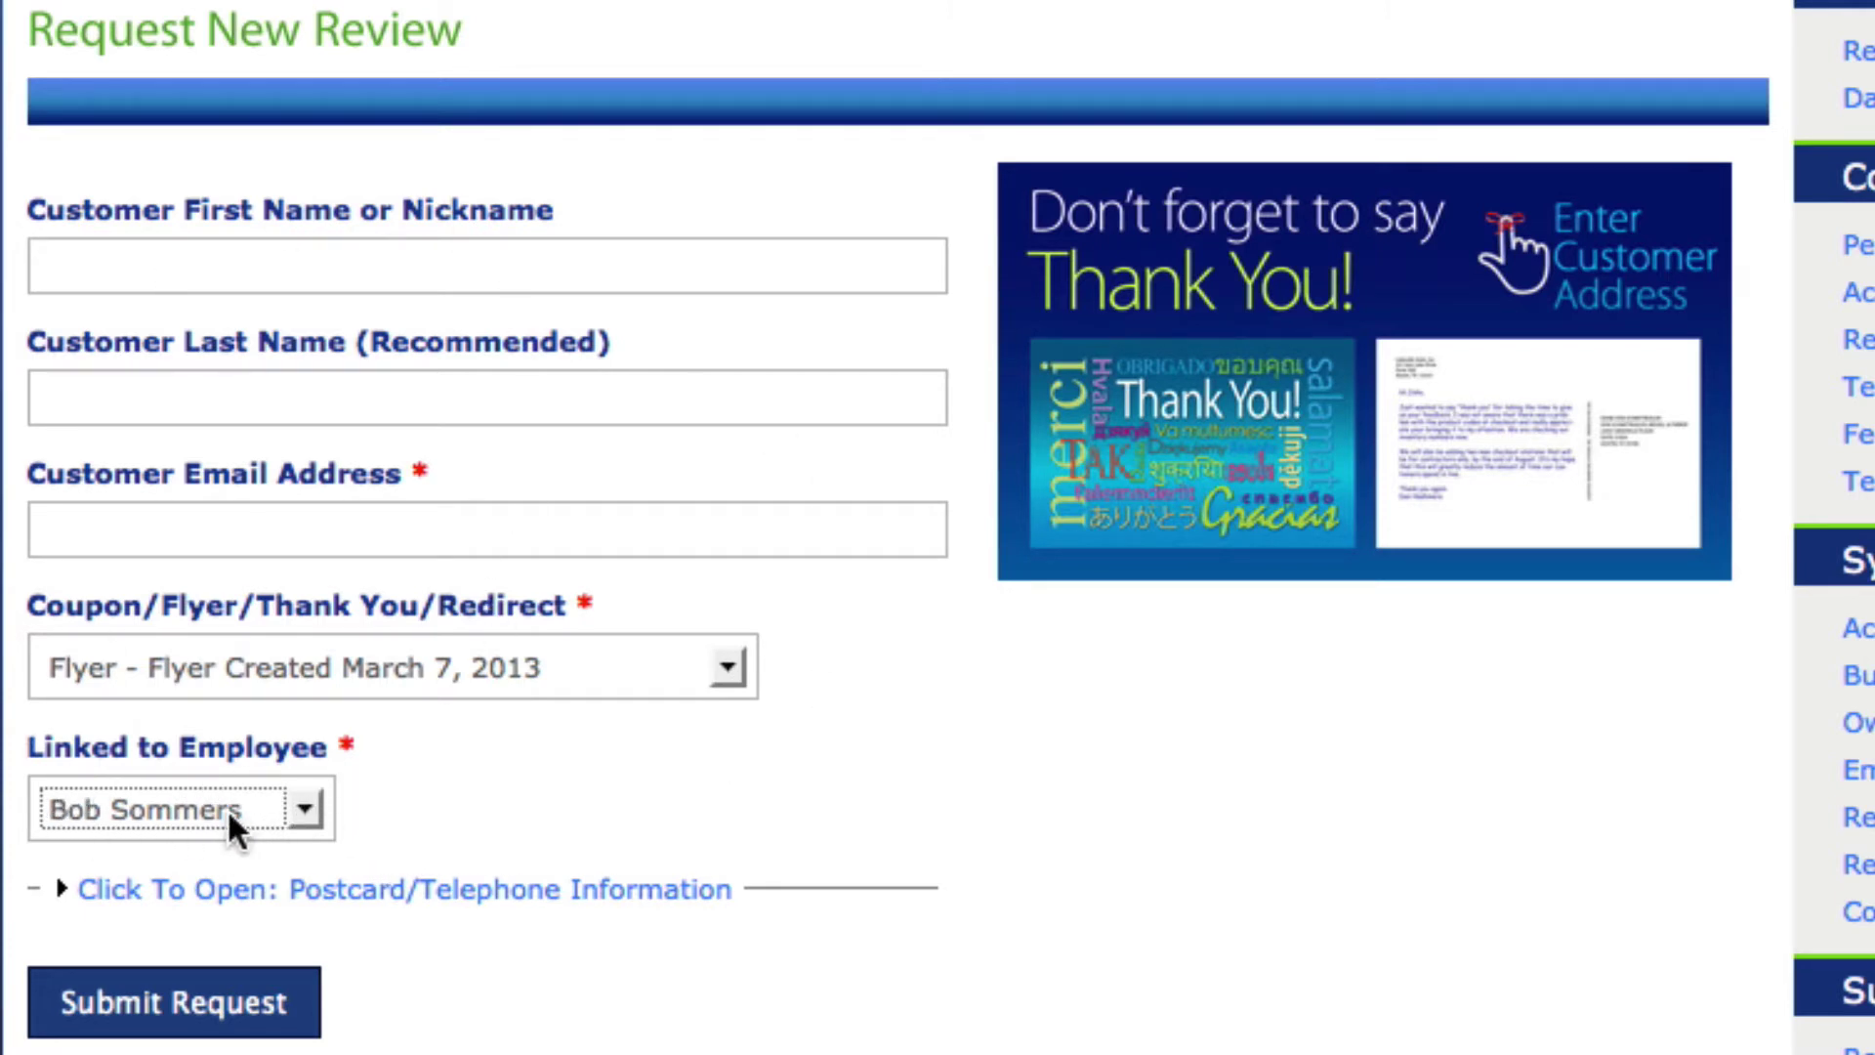
Check the Linked to Employee list twice, keeping the owner linked, and raise the flyer screenshot.
left_click(301, 810)
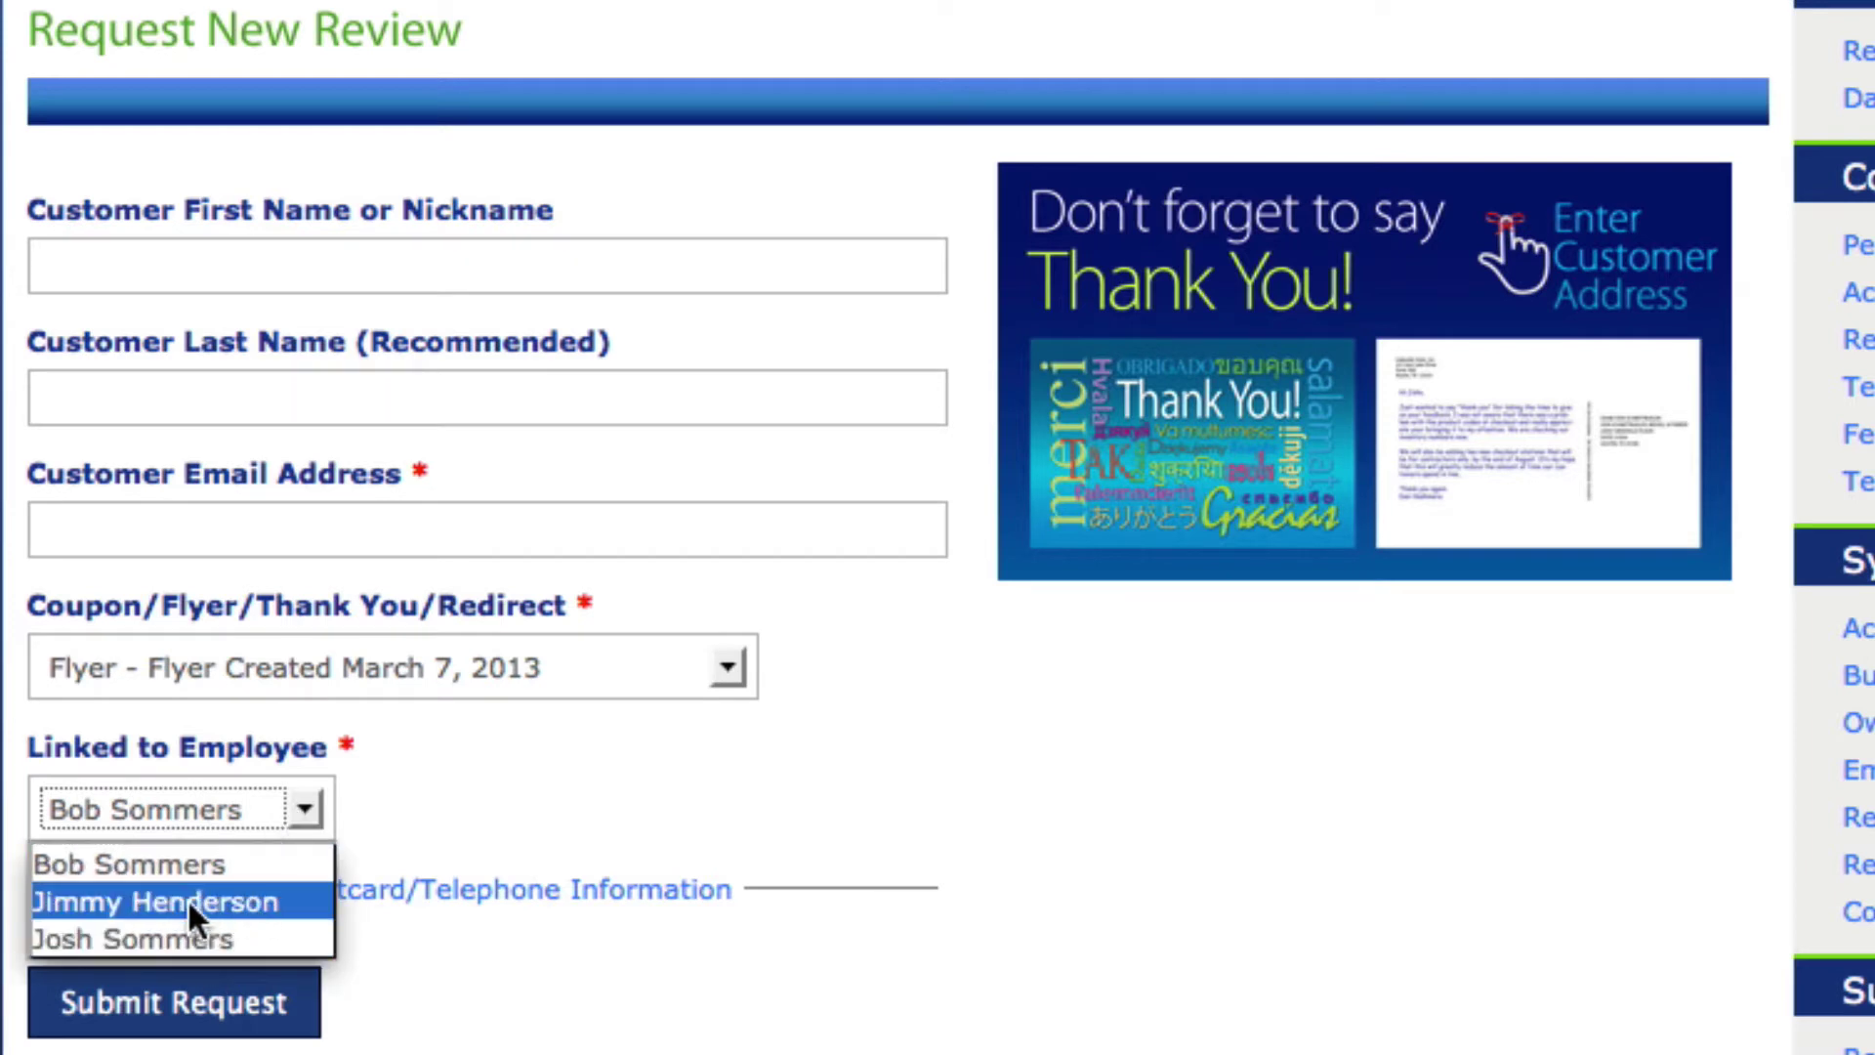
left_click(440, 791)
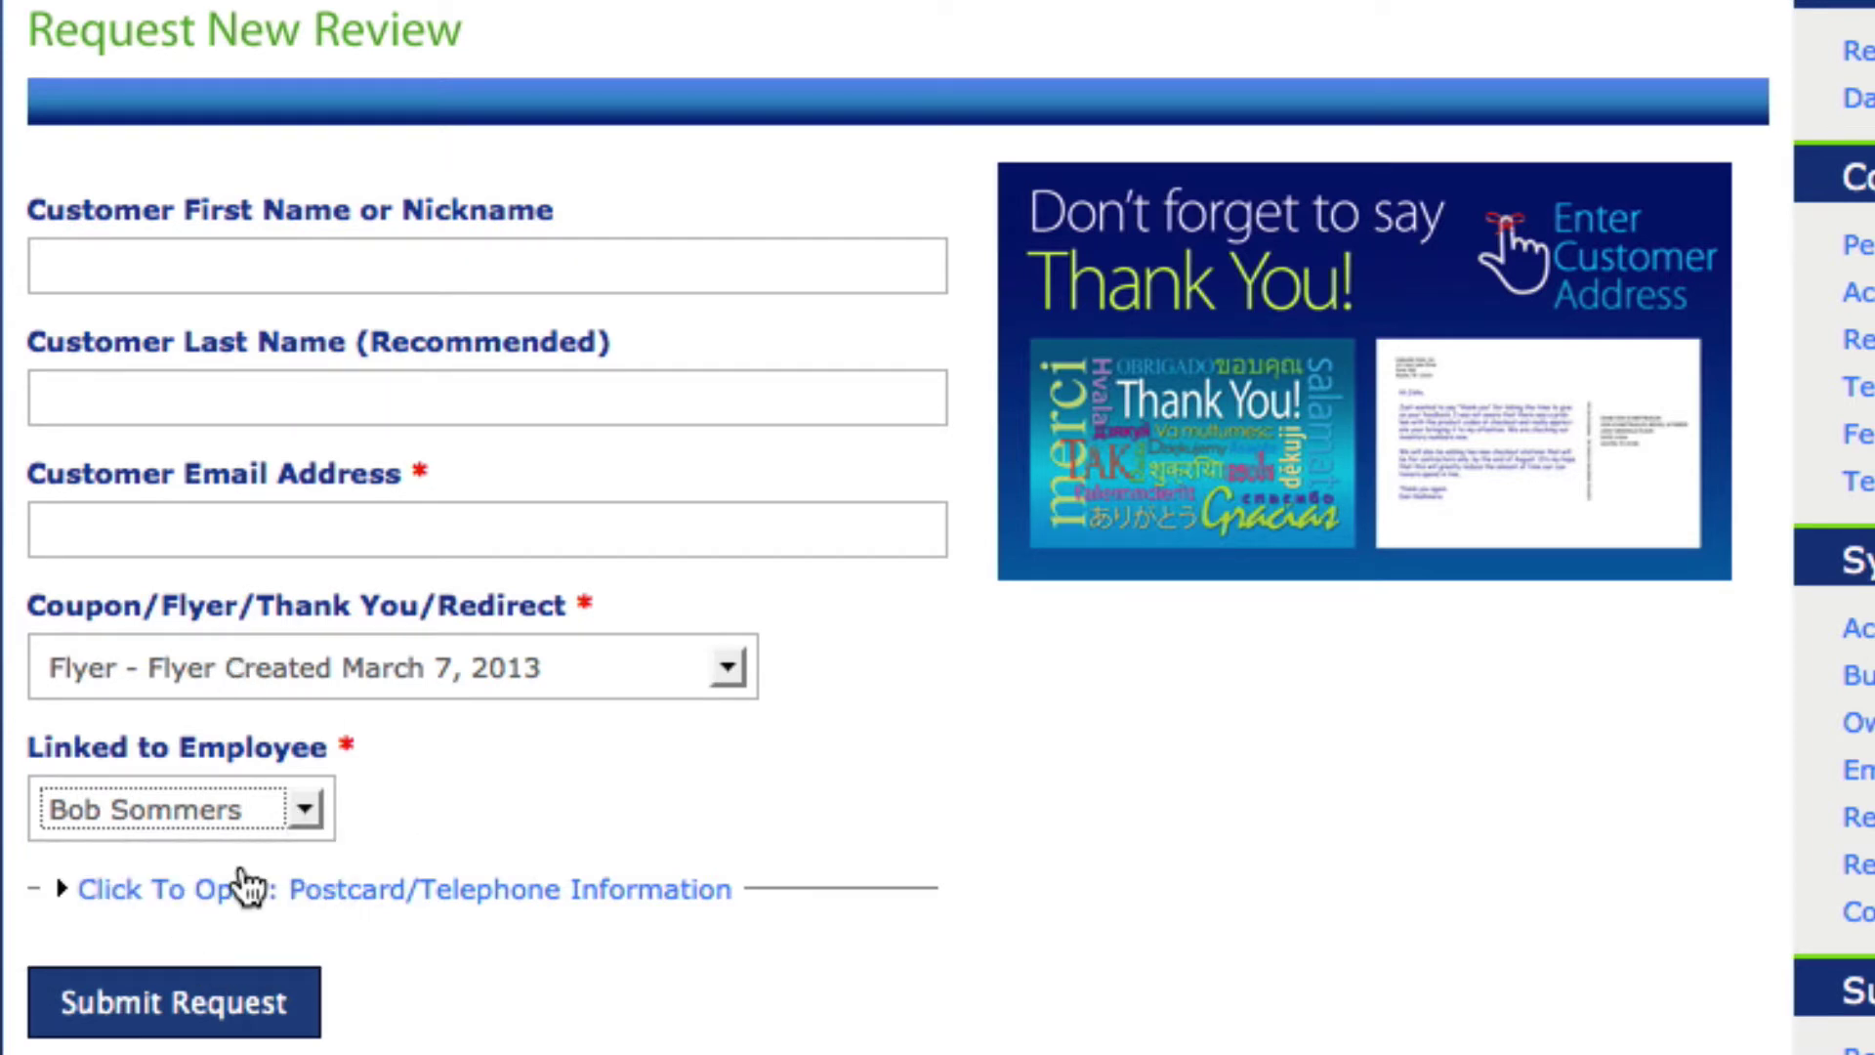
left_click(293, 805)
left_click(379, 808)
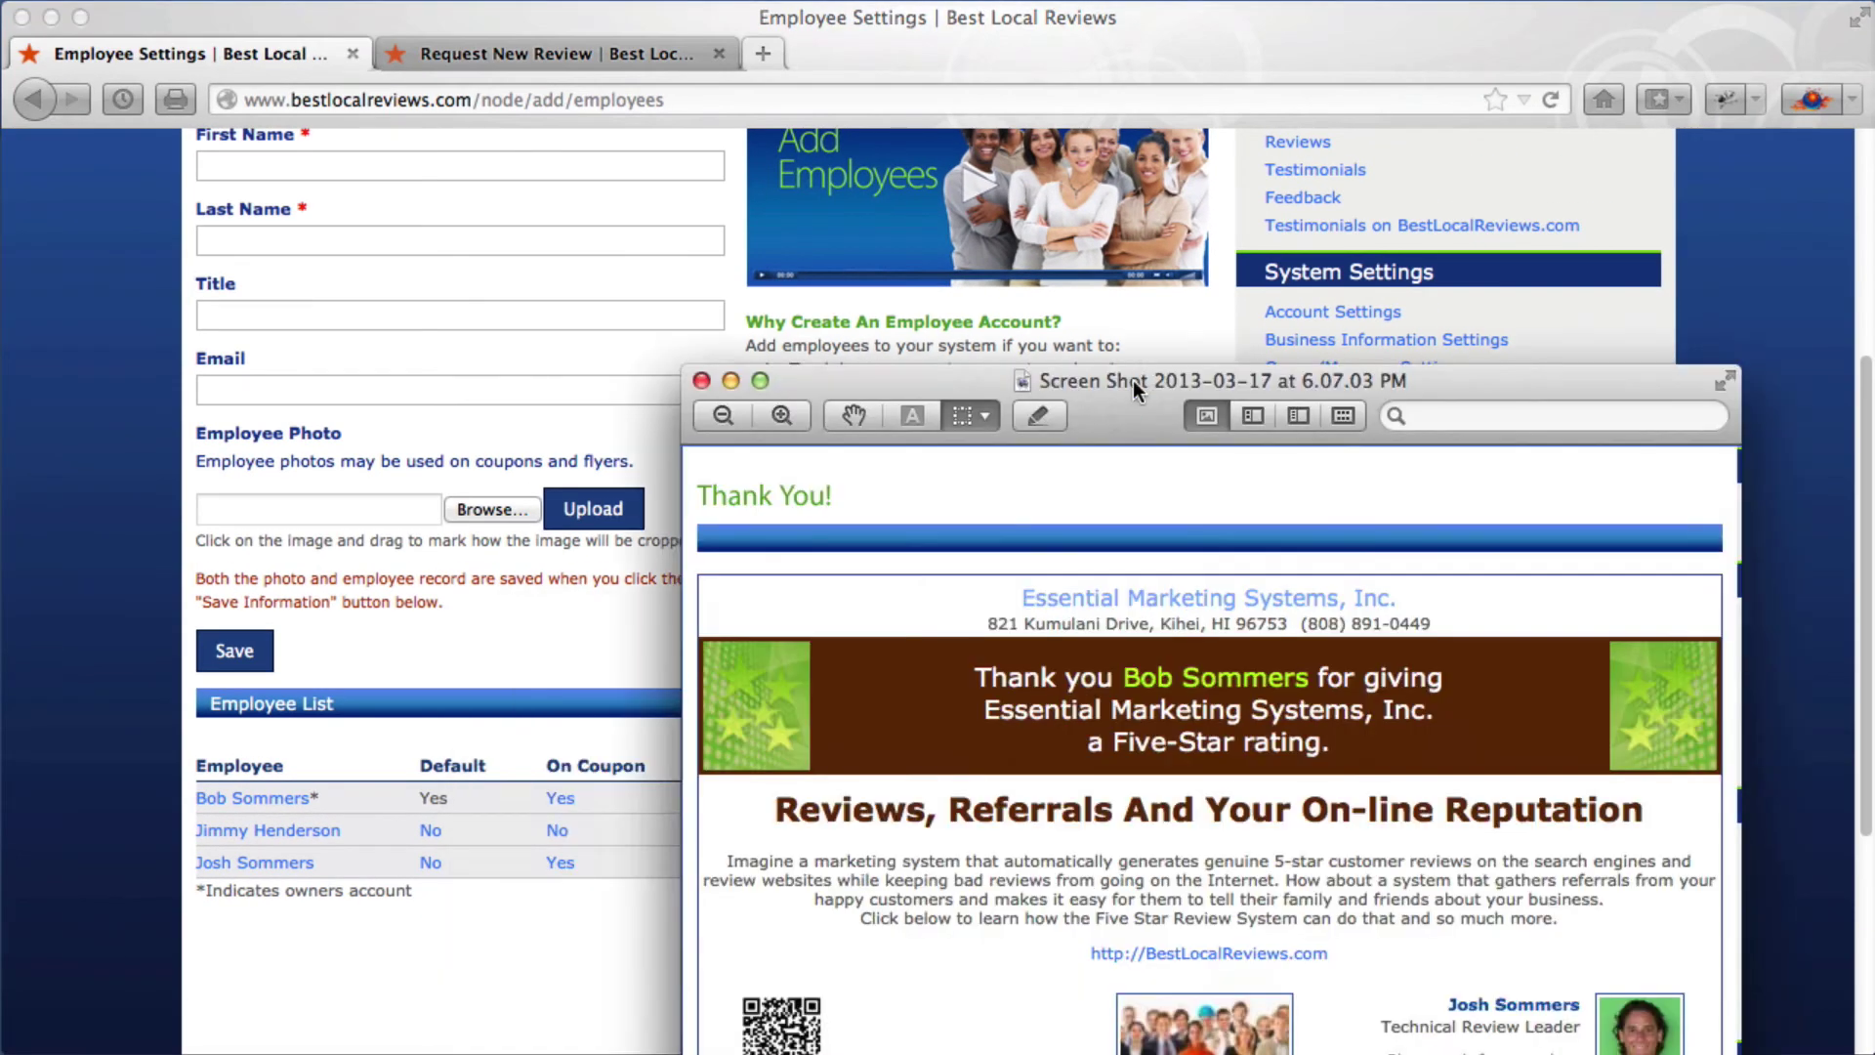
left_click_drag(1133, 379, 1183, 80)
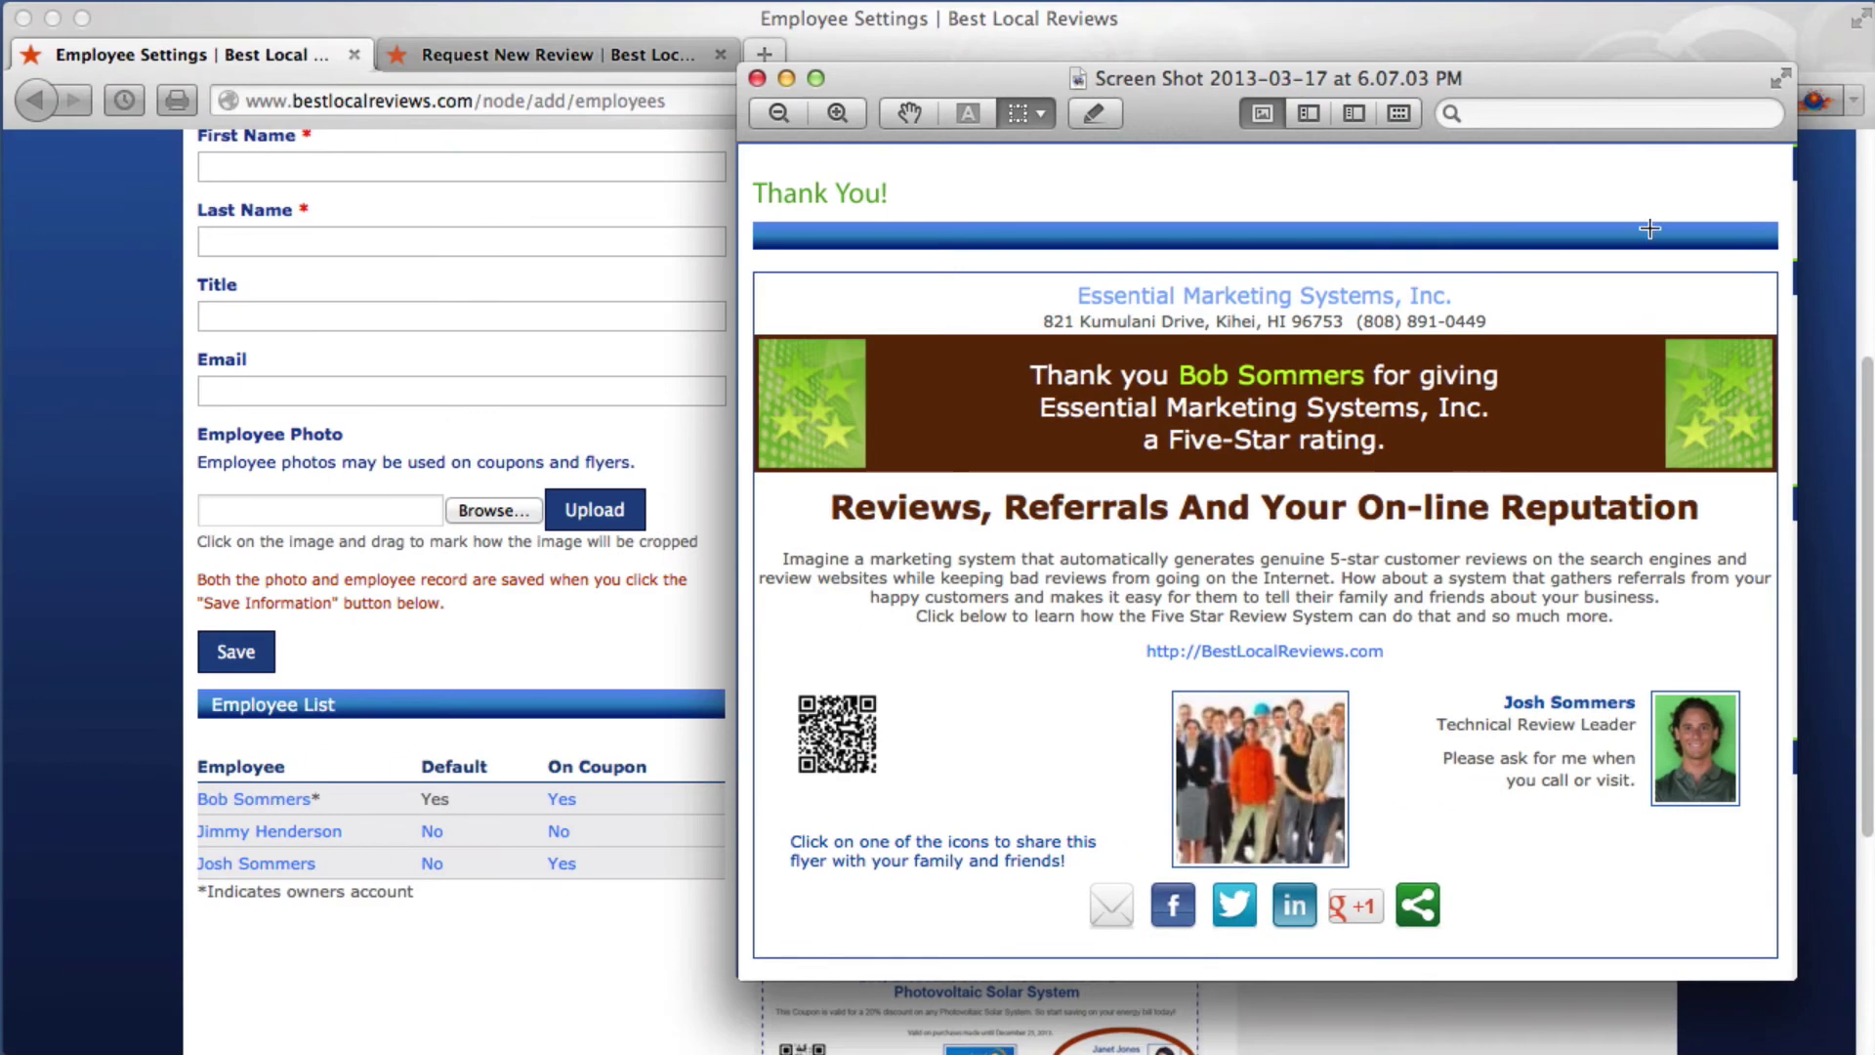
Close the Thank You flyer screenshot, then mark the credited employee on the review screenshot and close it.
left_click_drag(1644, 84, 1445, 1049)
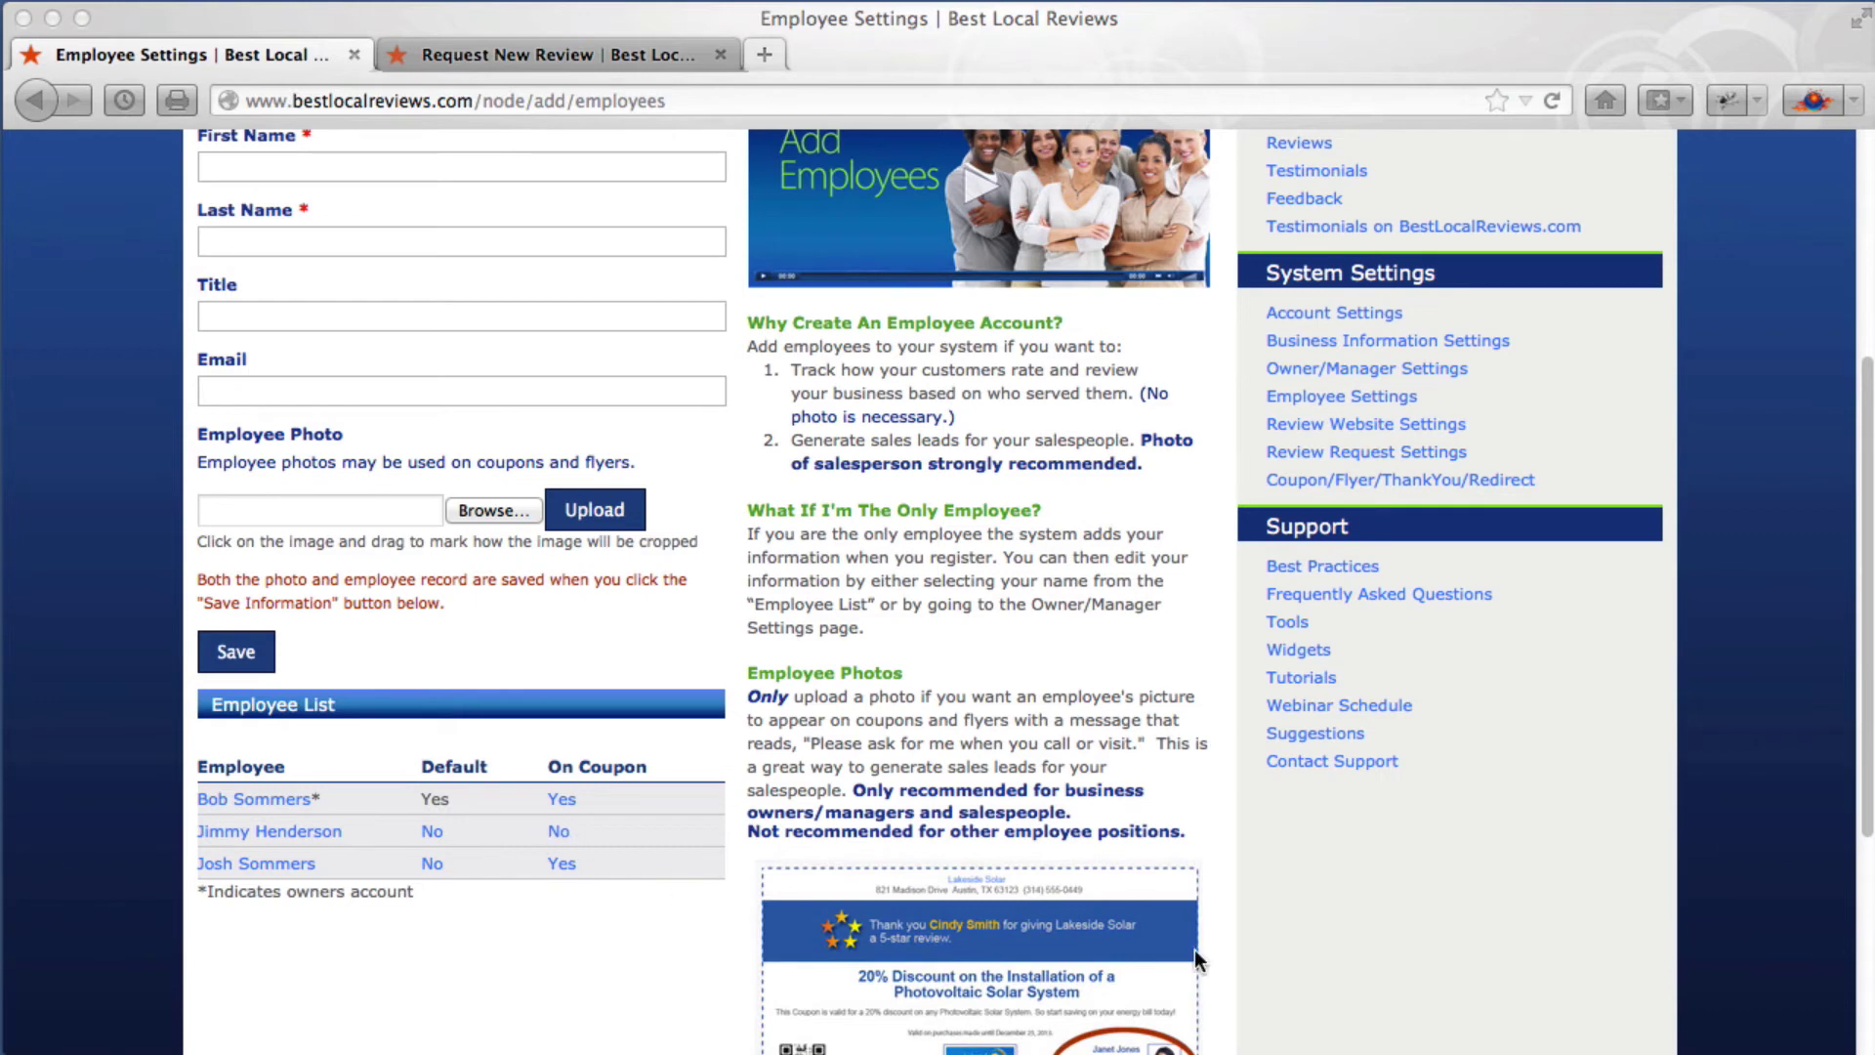
left_click_drag(1367, 1050, 1157, 117)
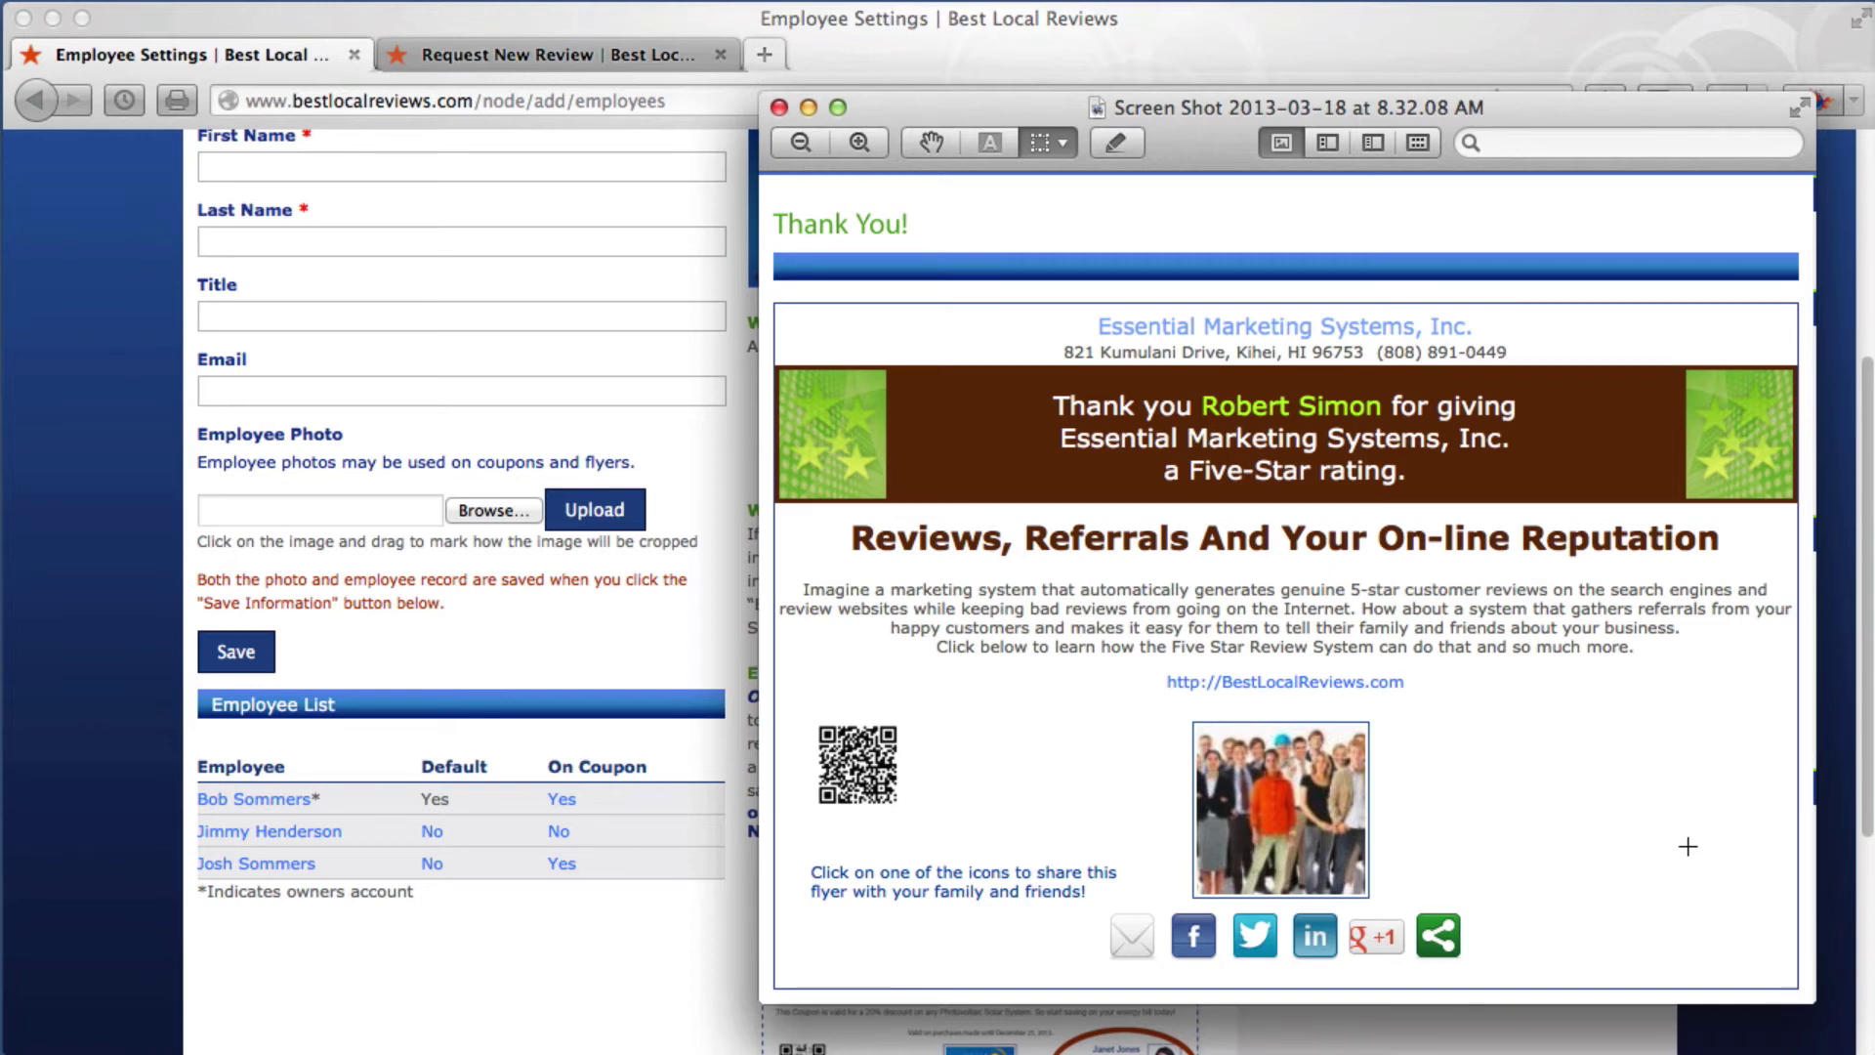
key("super+w")
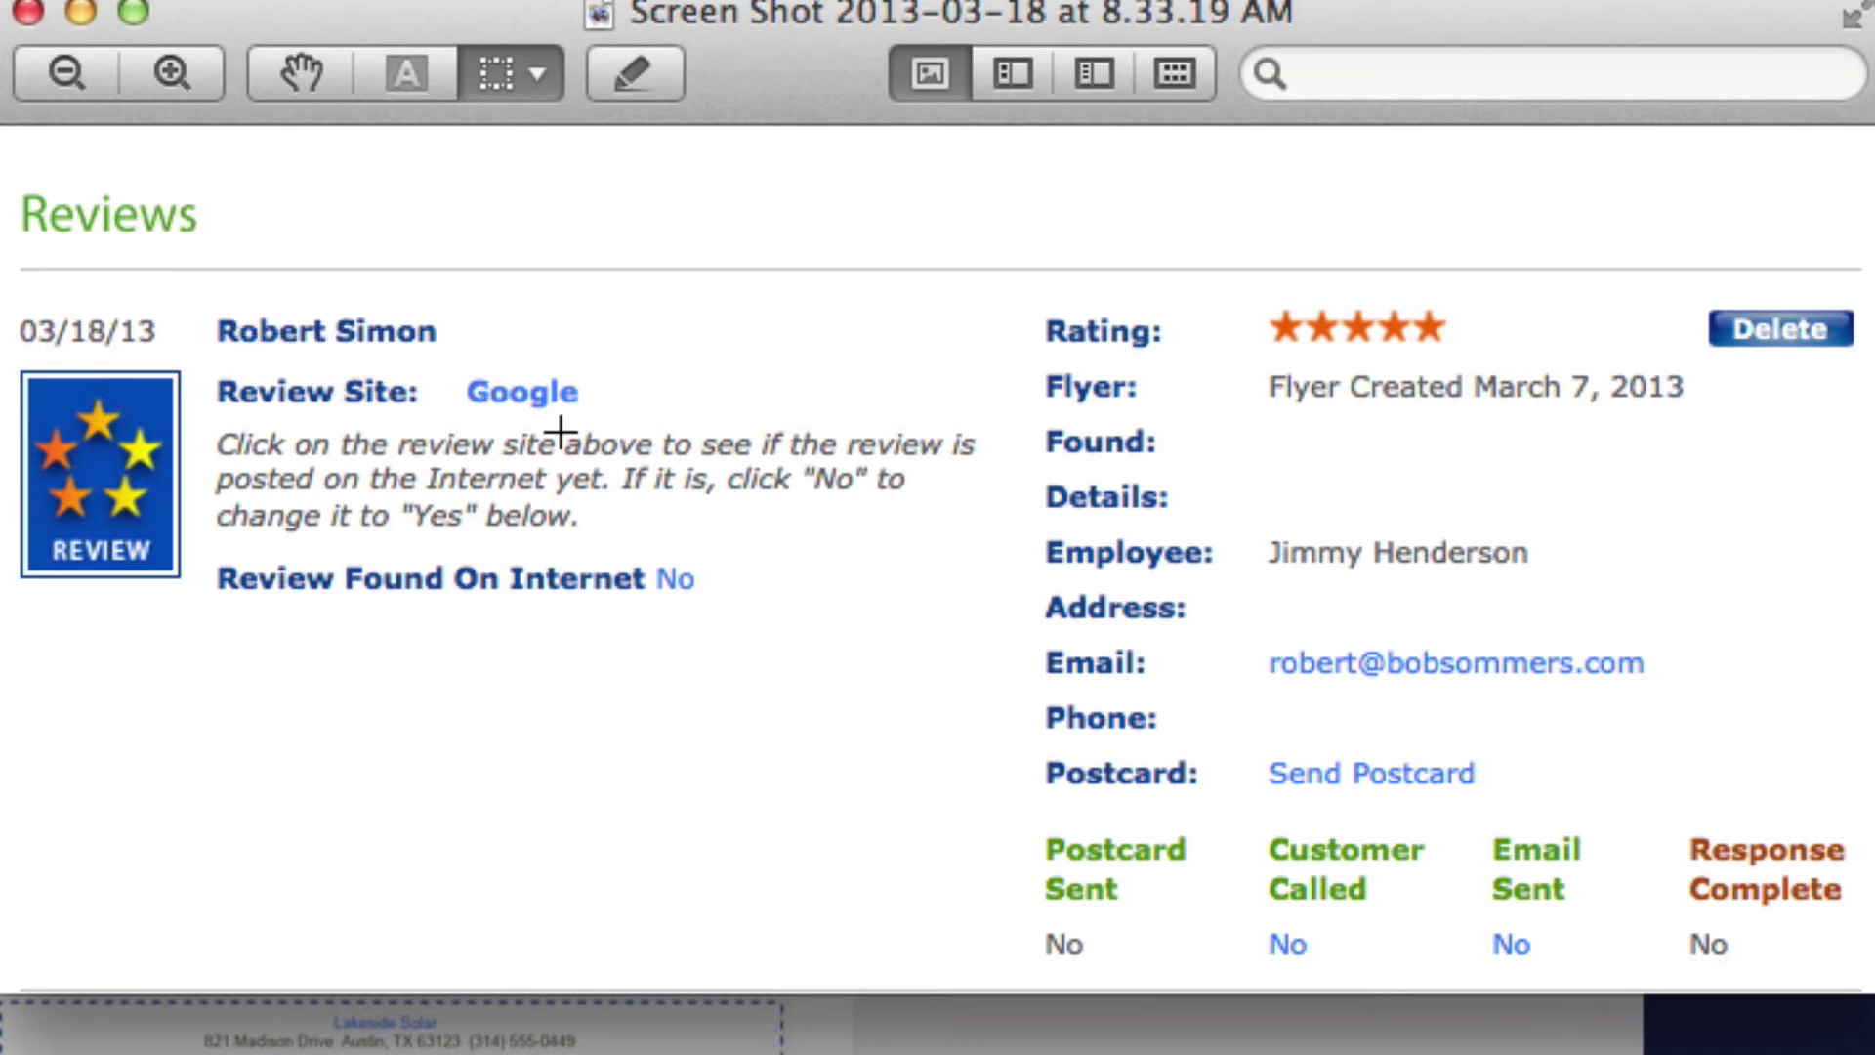
left_click_drag(1243, 500, 1638, 613)
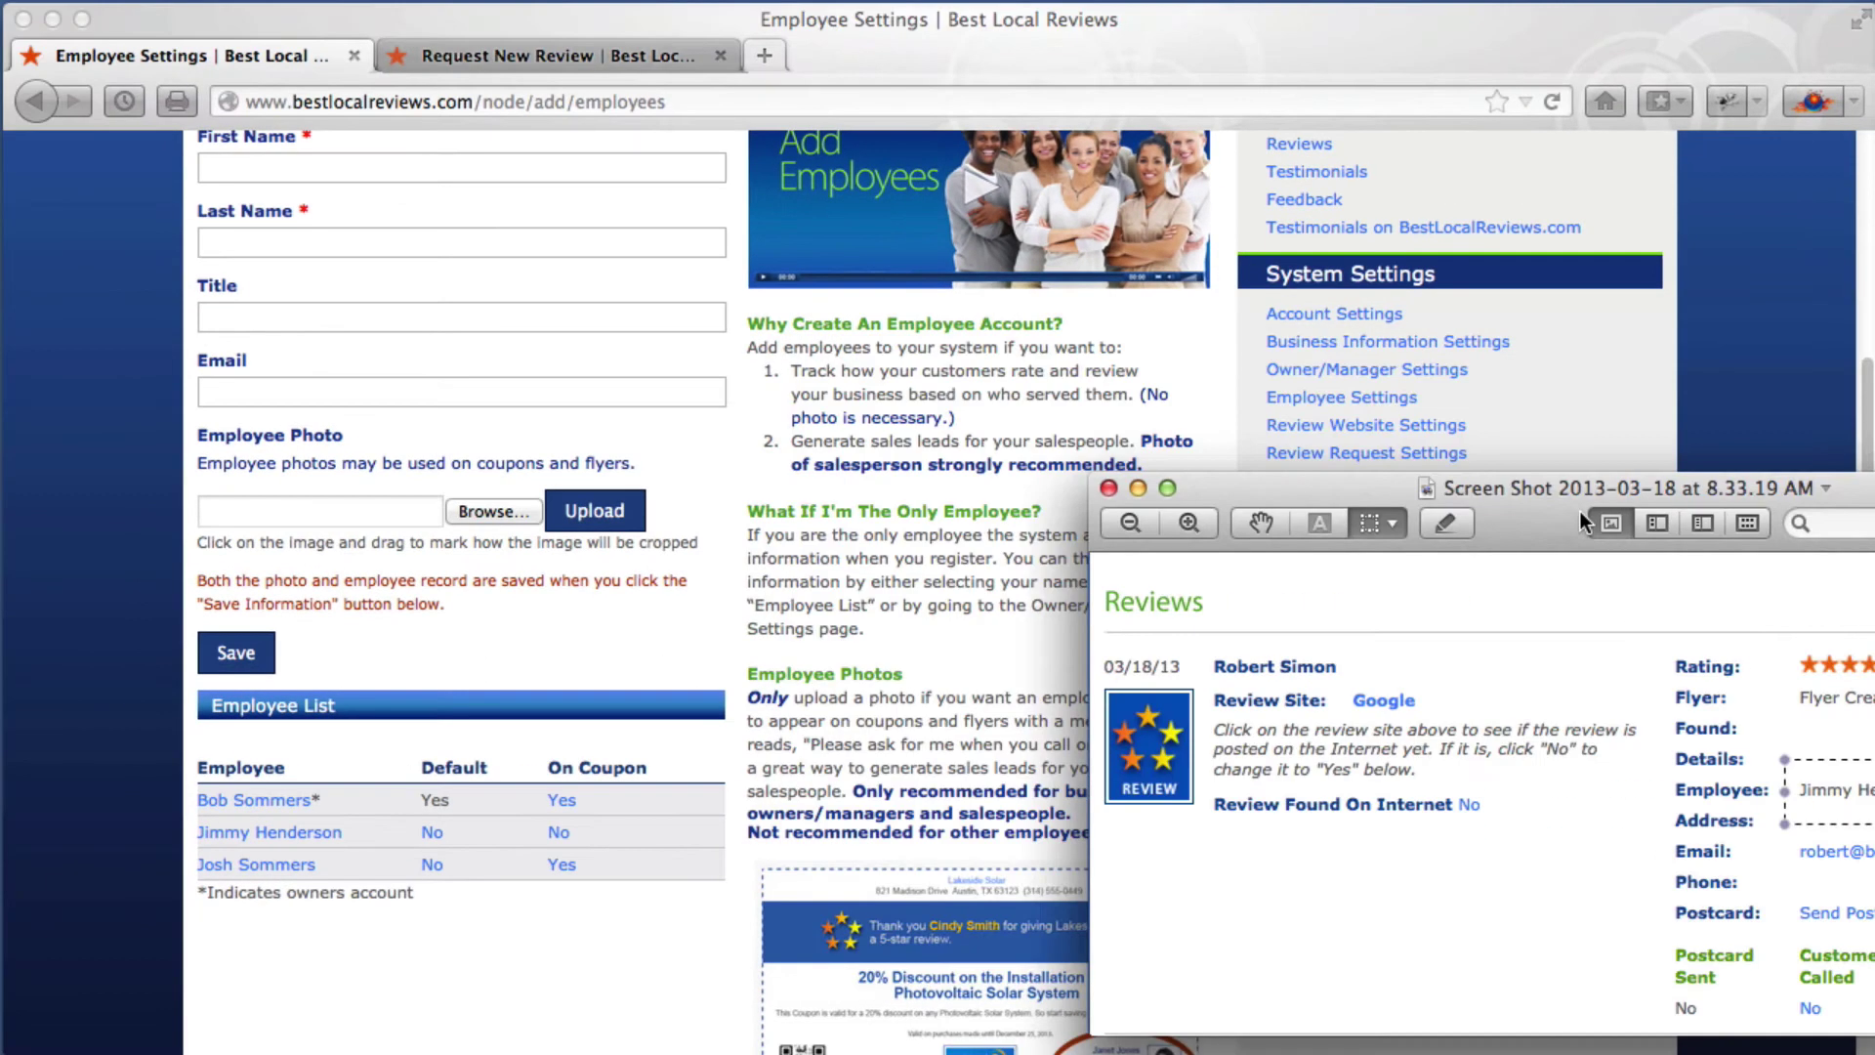
key("super+w")
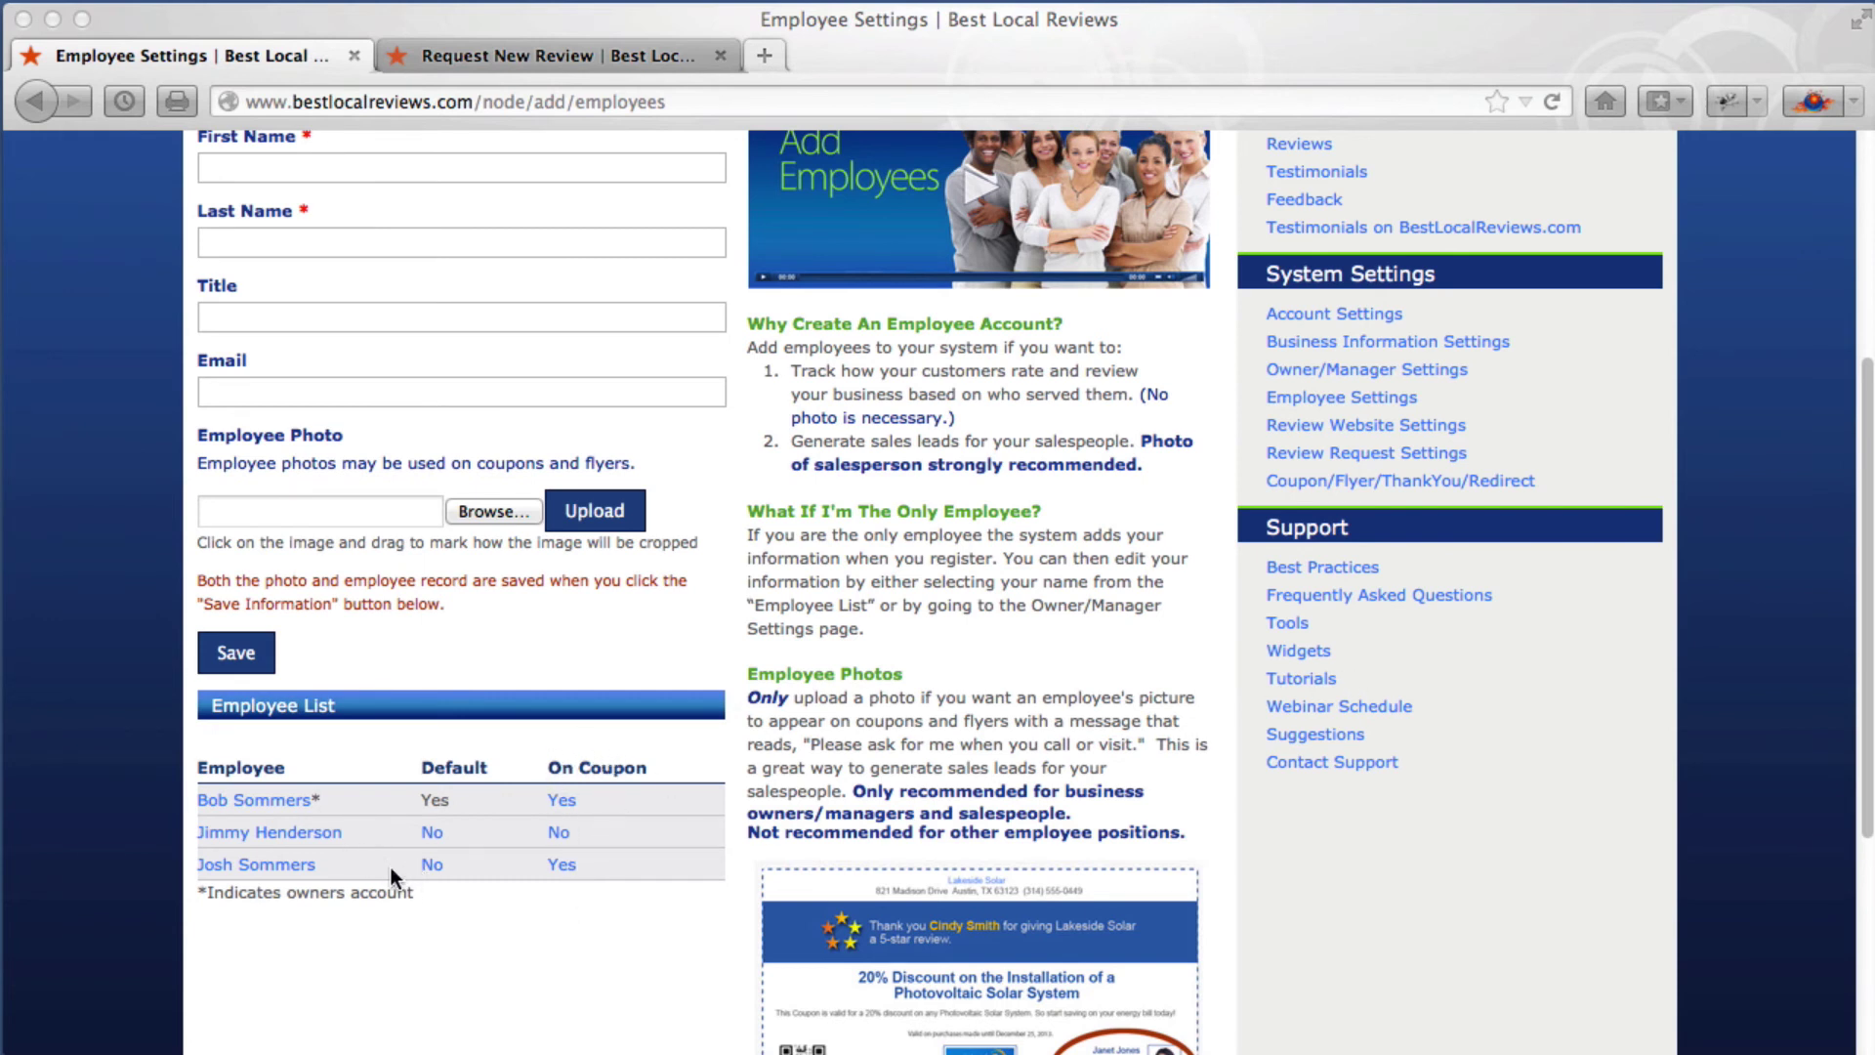
Switch the new employee's On Coupon setting from Yes to No and open his employee record.
left_click(562, 865)
left_click(562, 867)
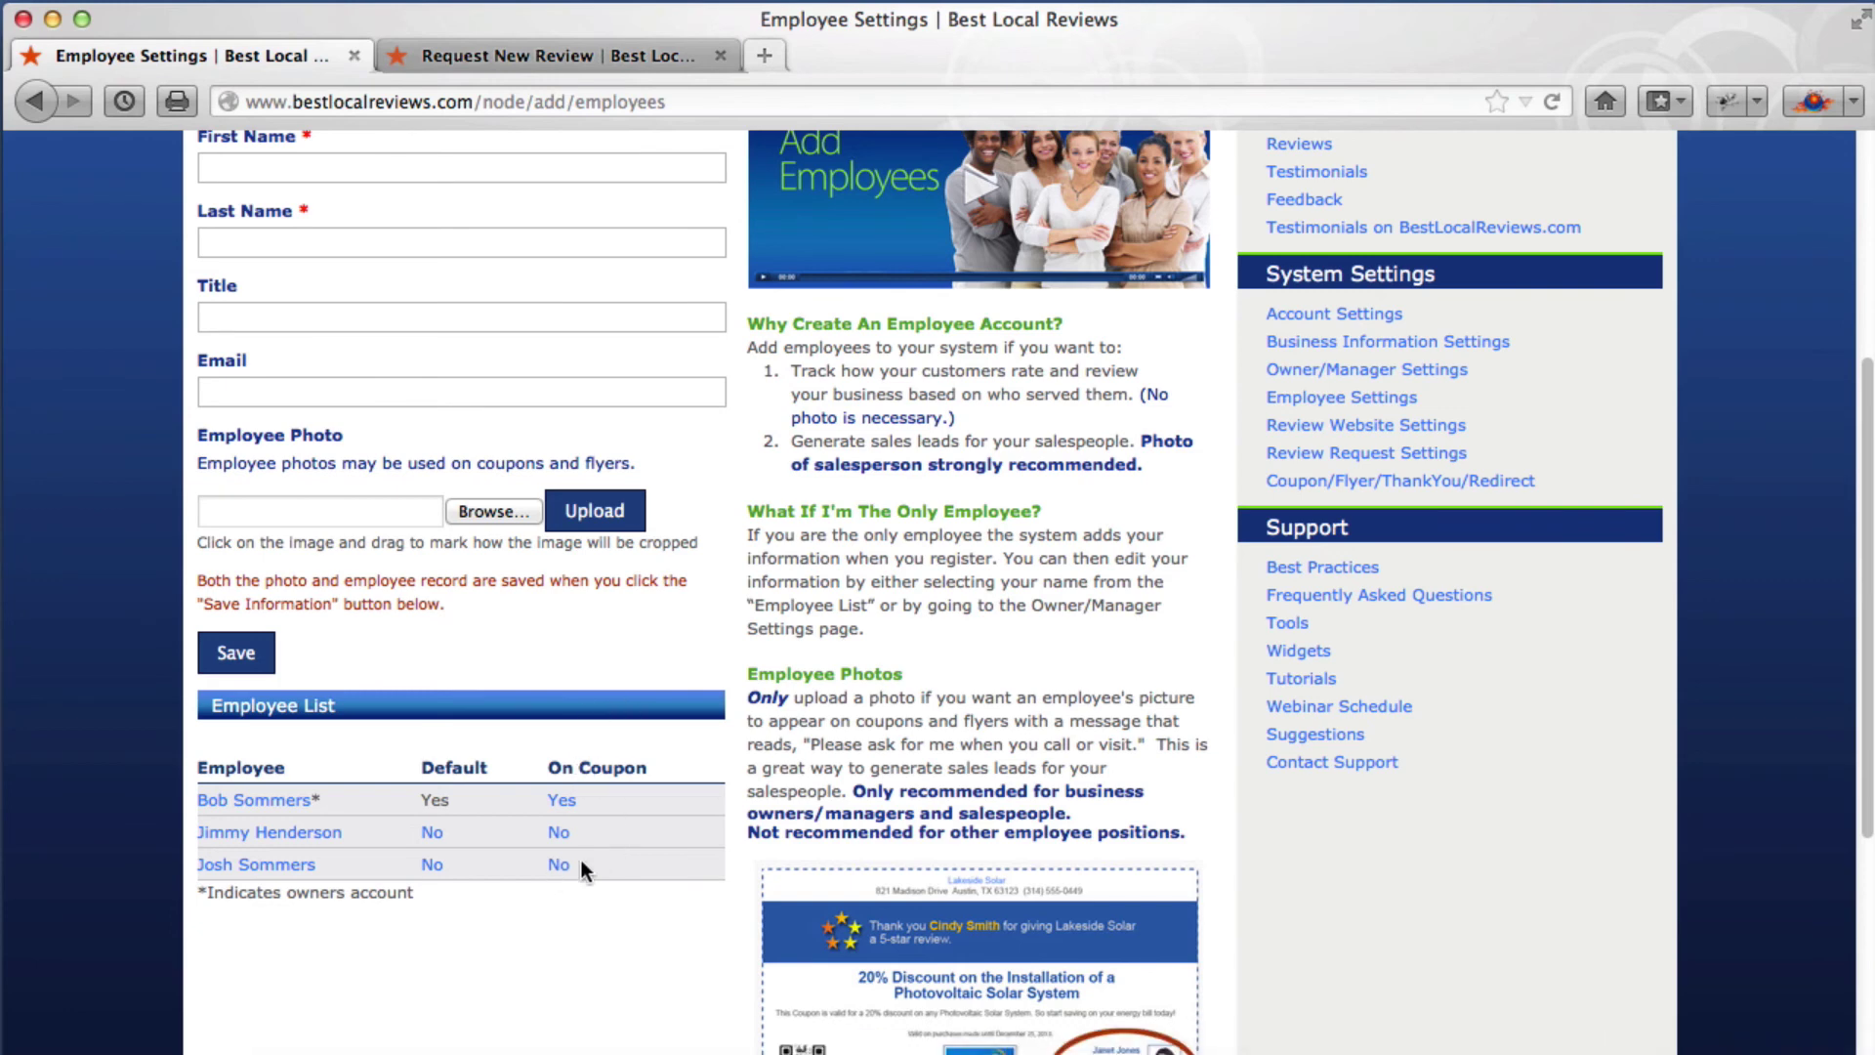
left_click(281, 867)
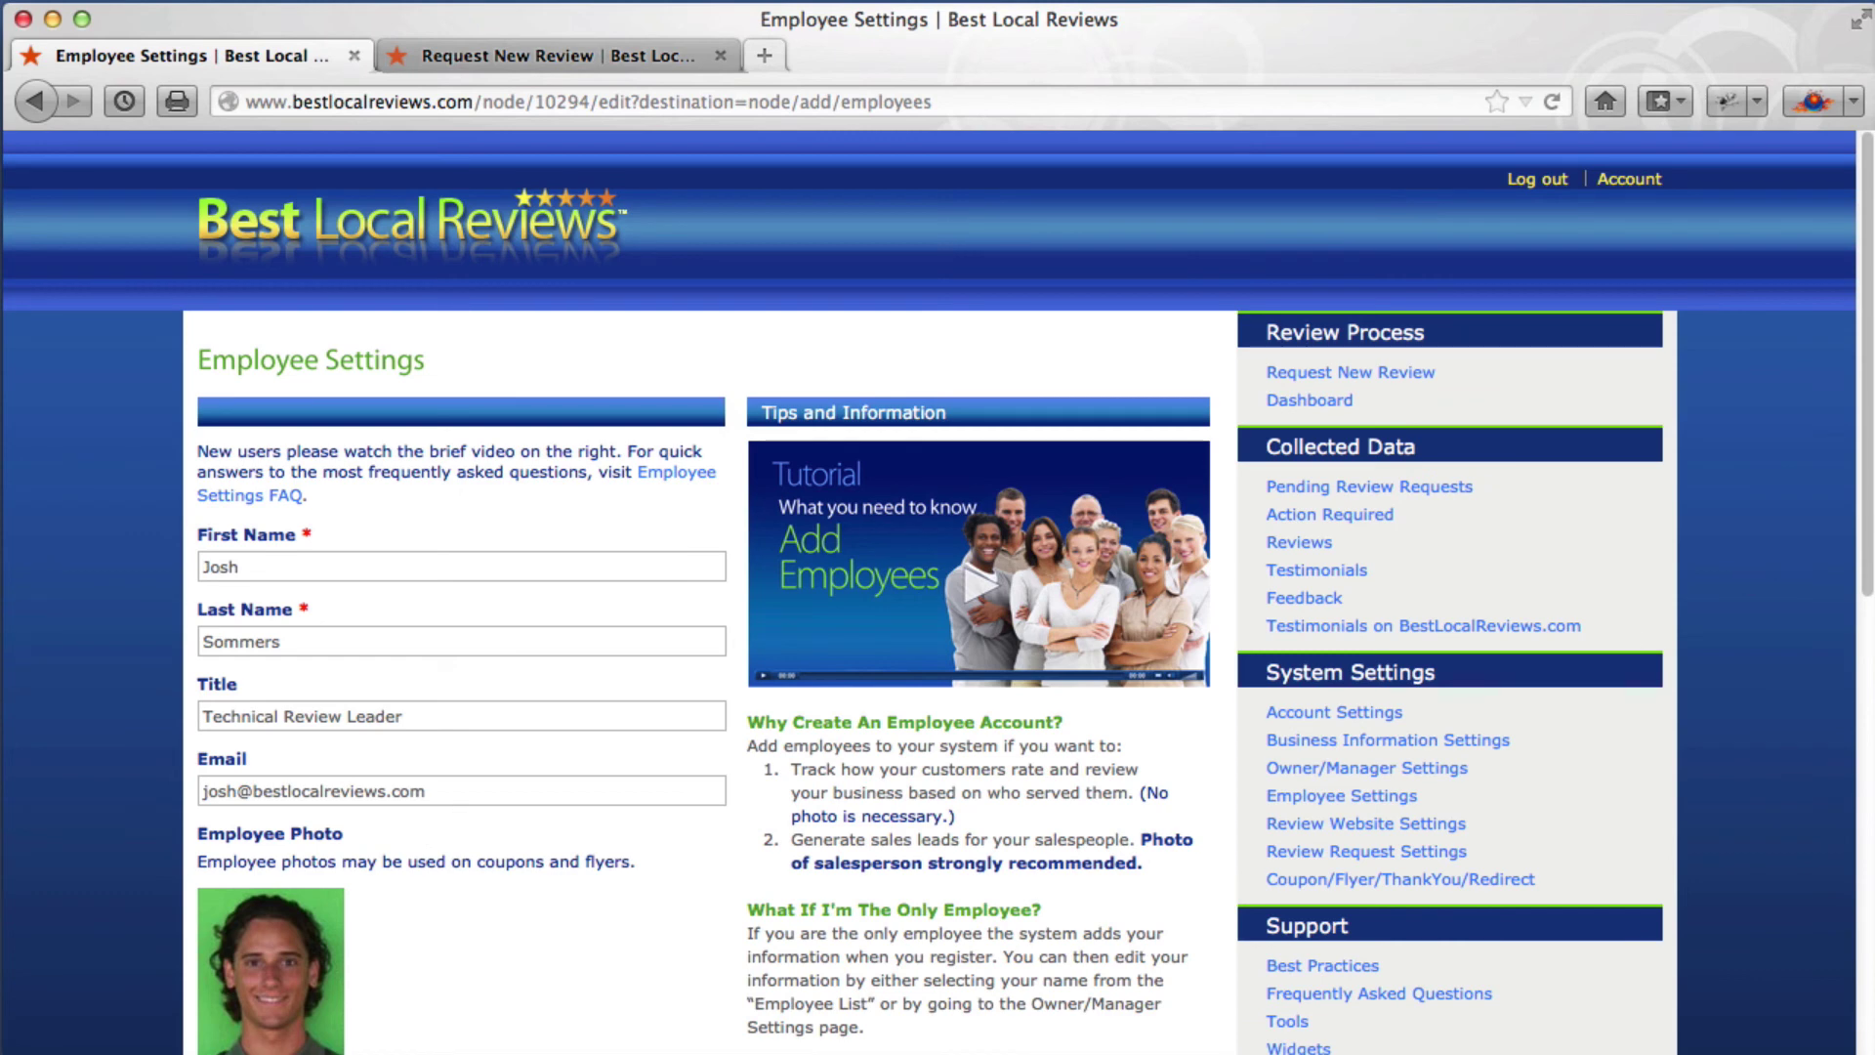
left_click_drag(1869, 503, 1853, 703)
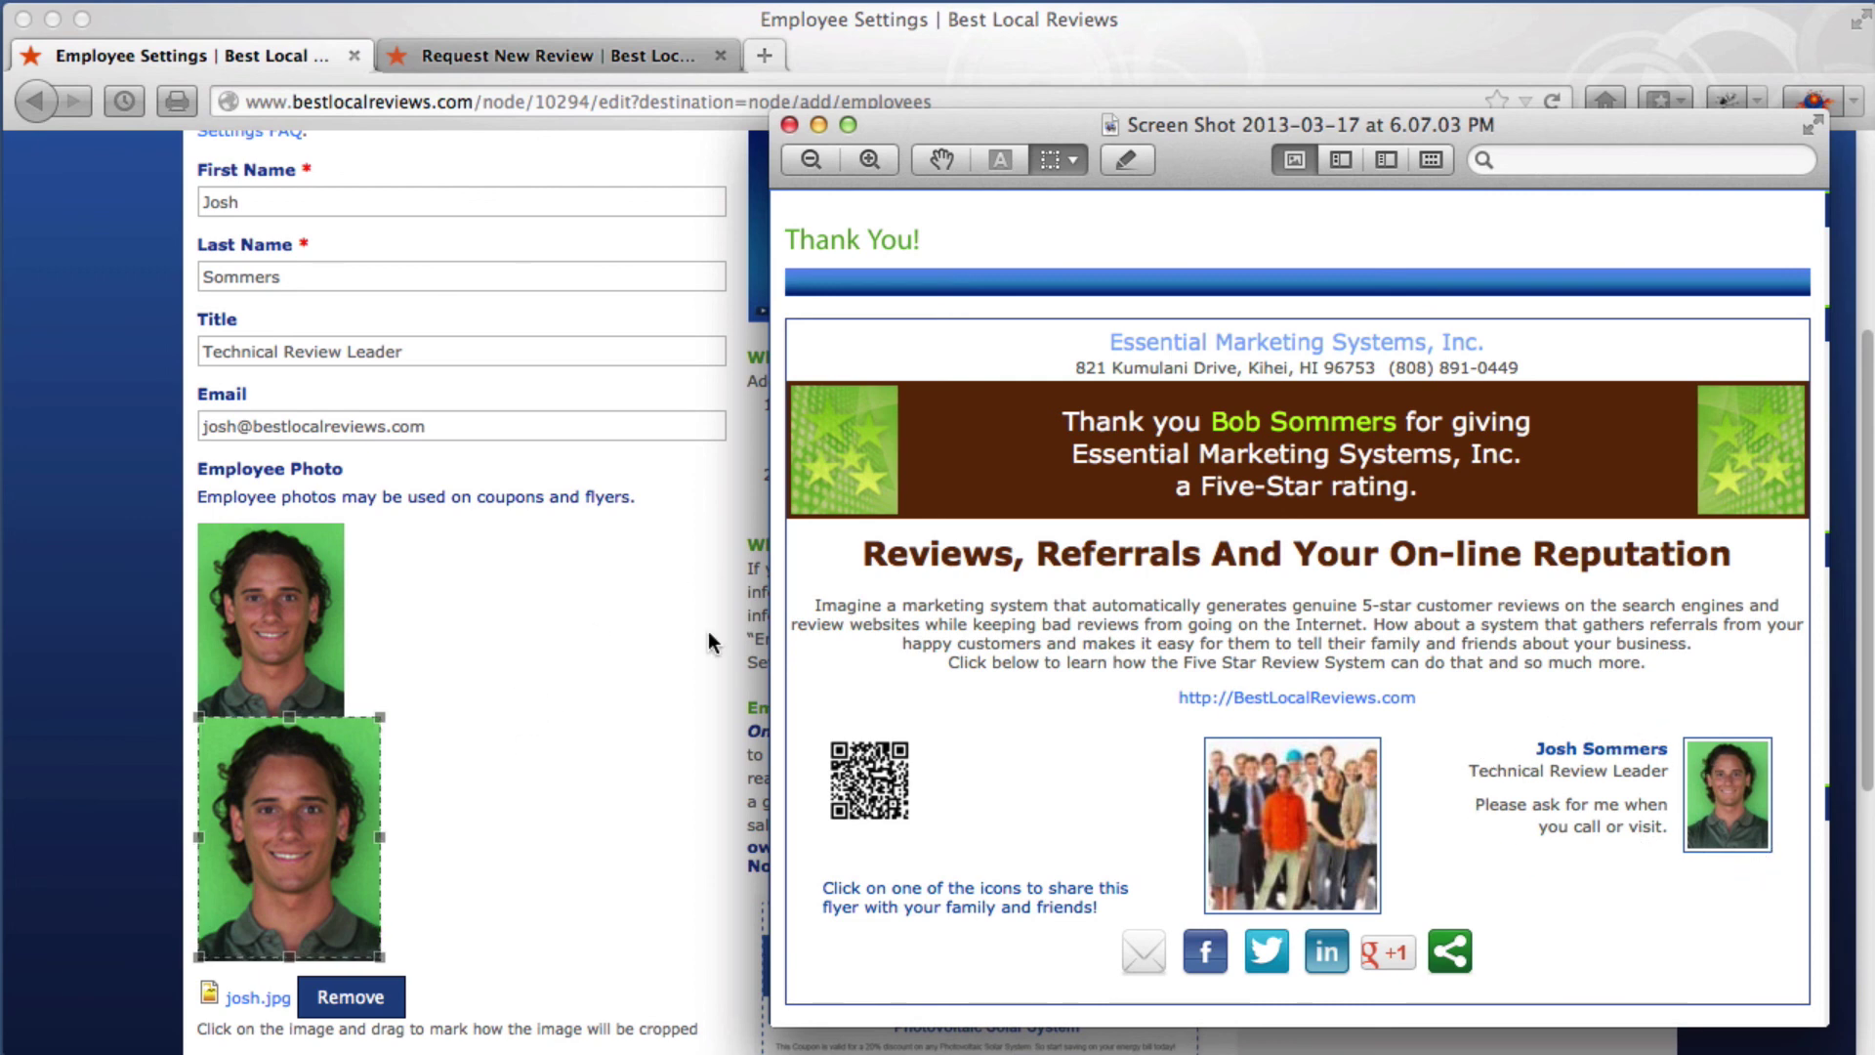
Move the Preview flyer window down-left off screen to reveal the new employee's record.
left_click_drag(1101, 125, 419, 1054)
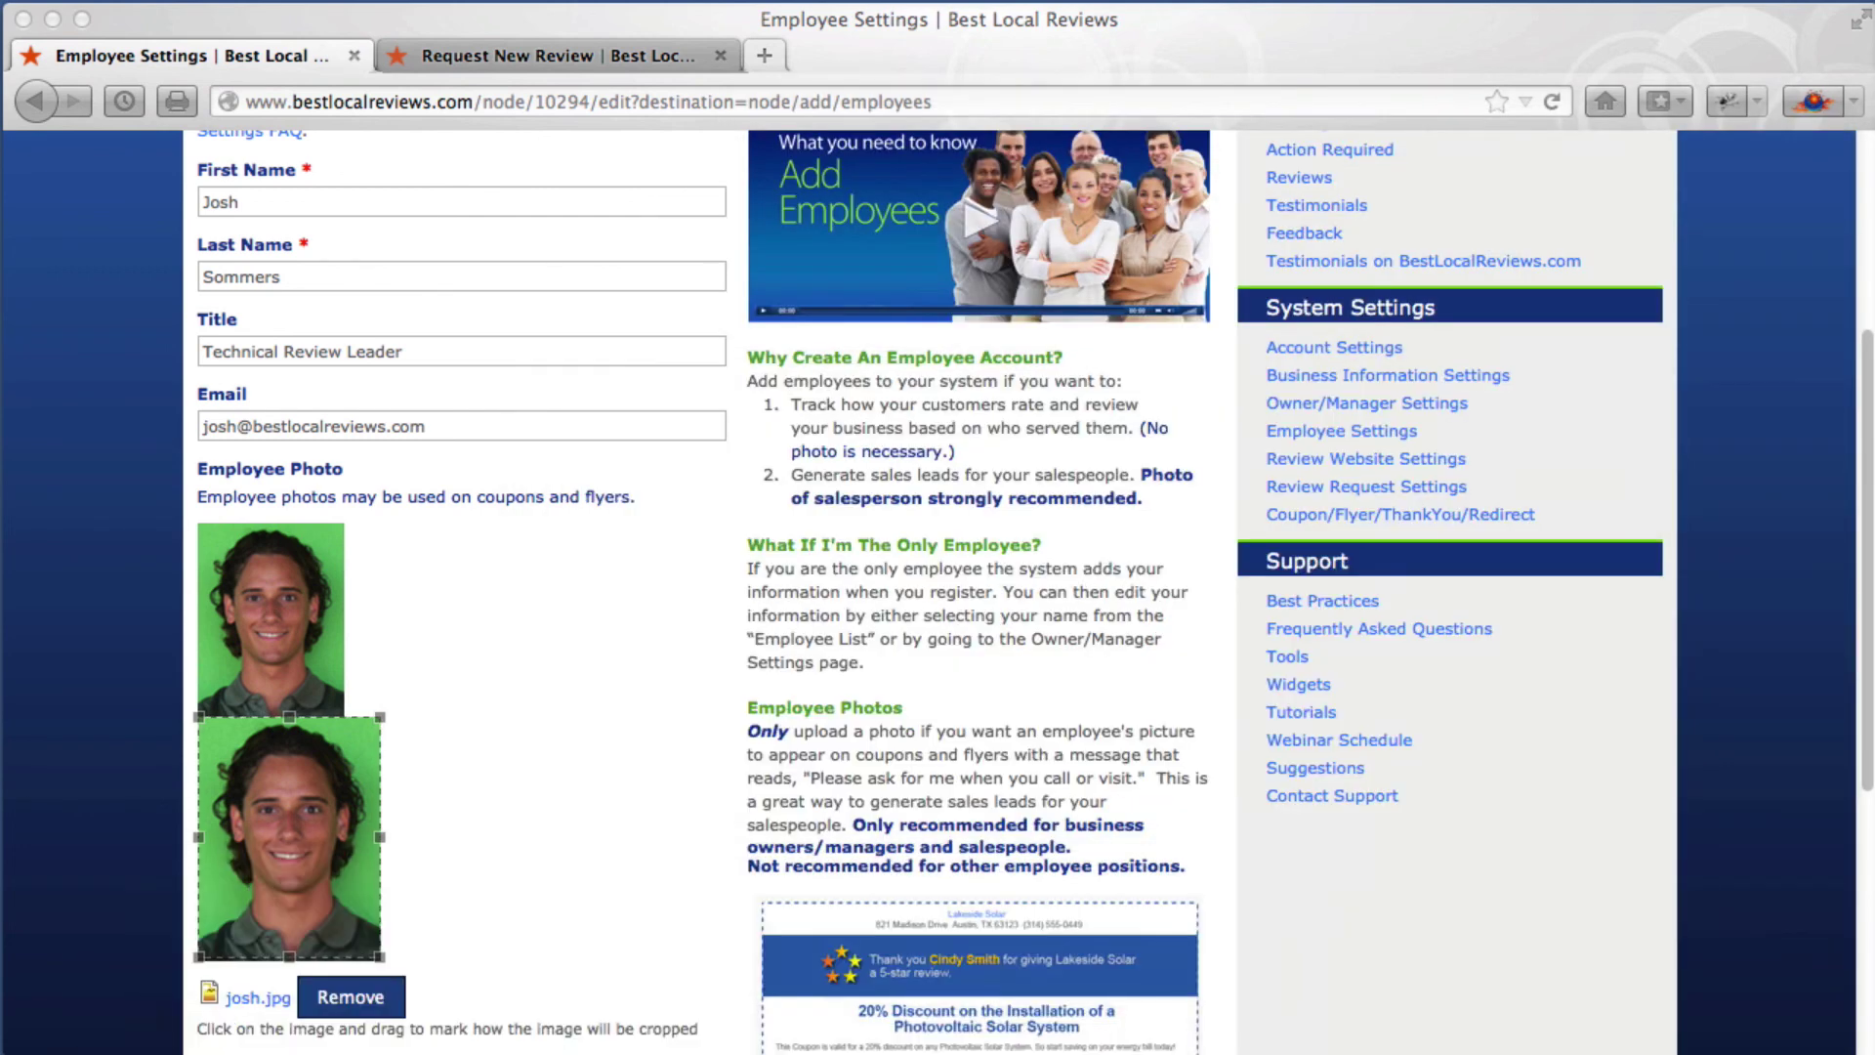